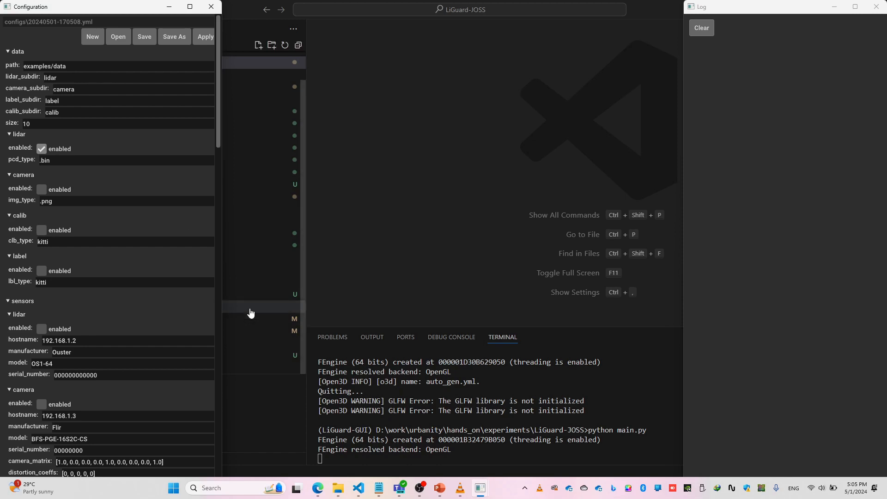
# - Open README.txt in examples/data/pipeline_1_and_3, select its download link, and inspect the contents of the velodyne folder
pyautogui.click(269, 388)
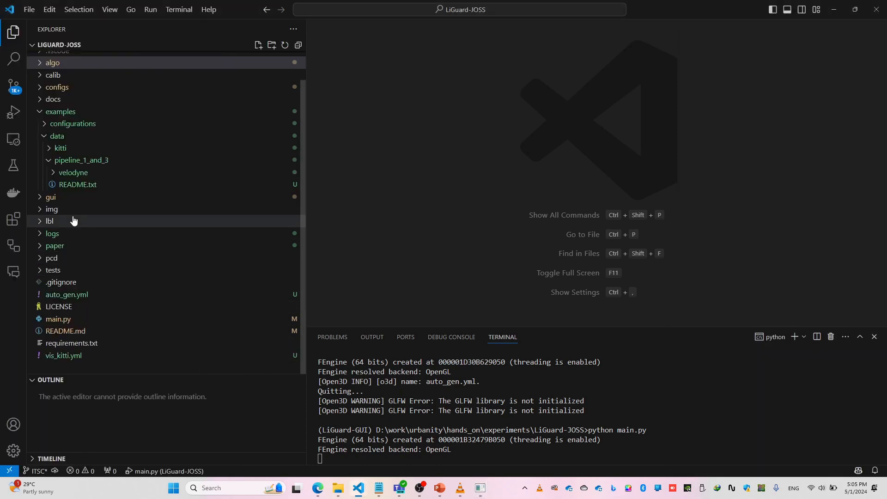
pyautogui.click(80, 187)
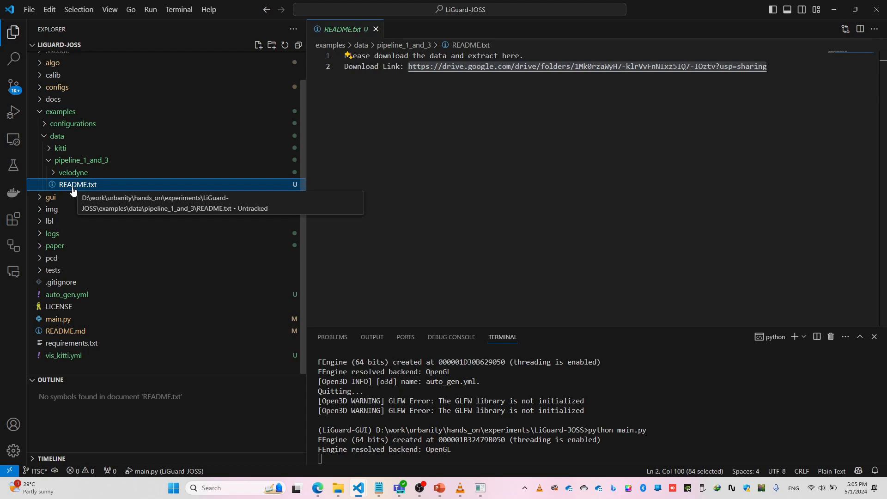
pyautogui.click(409, 68)
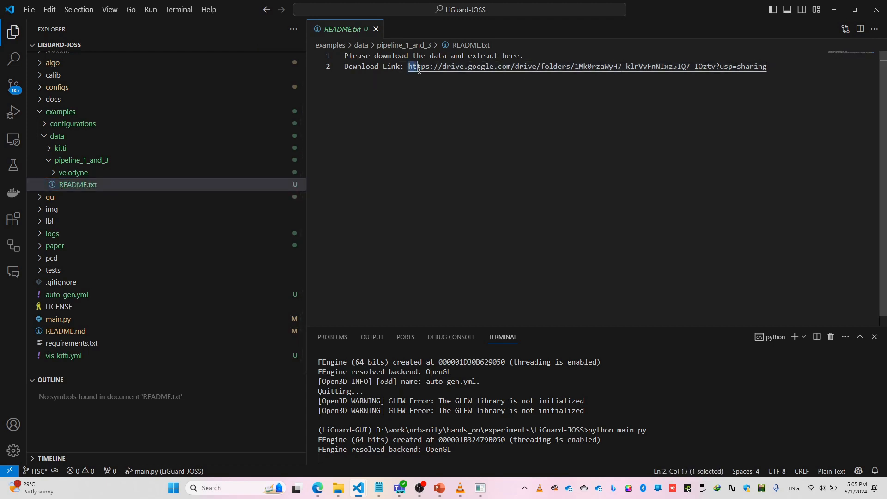
pyautogui.moveTo(409, 68); pyautogui.dragTo(780, 73)
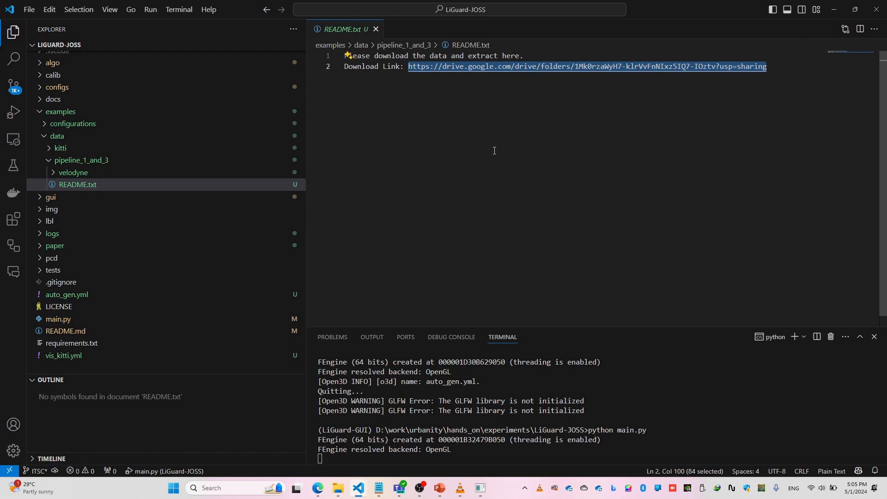
pyautogui.click(438, 100)
pyautogui.moveTo(406, 67); pyautogui.dragTo(785, 68)
pyautogui.click(54, 173)
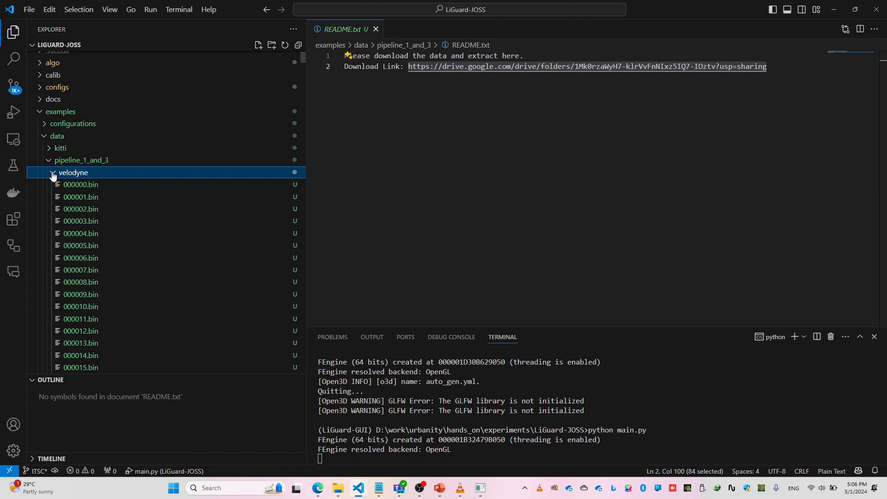
pyautogui.click(54, 173)
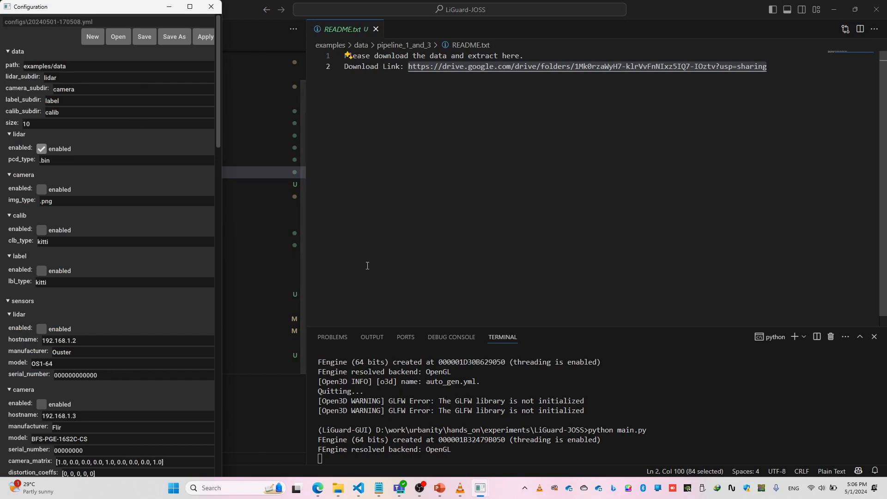
# - Switch to PowerPoint and review the roadside point-cloud detection pipeline slide
pyautogui.click(439, 487)
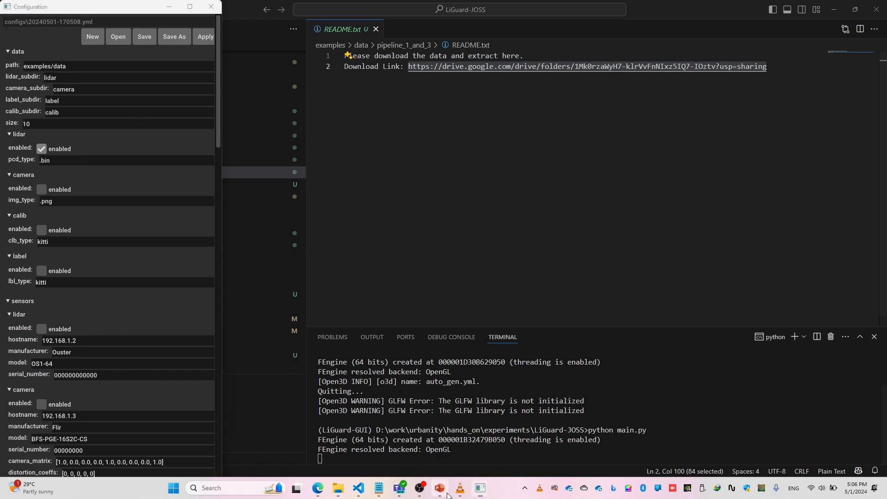
pyautogui.doubleClick(327, 245)
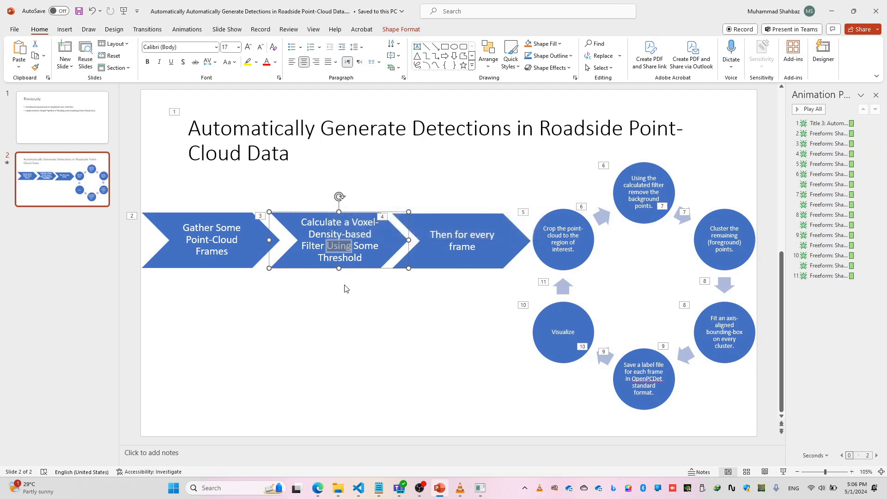
pyautogui.click(350, 303)
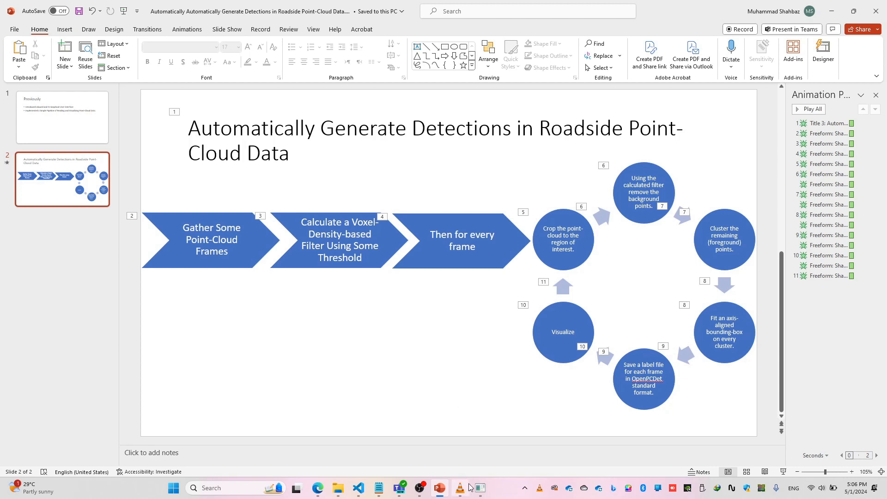
# - Set the configuration's data path to D:\work\urbanity\hands_on\experiments\LiGuard-JOSS\examples\data\pipeline_1_and_3, copying it from File Explorer
pyautogui.moveTo(480, 487)
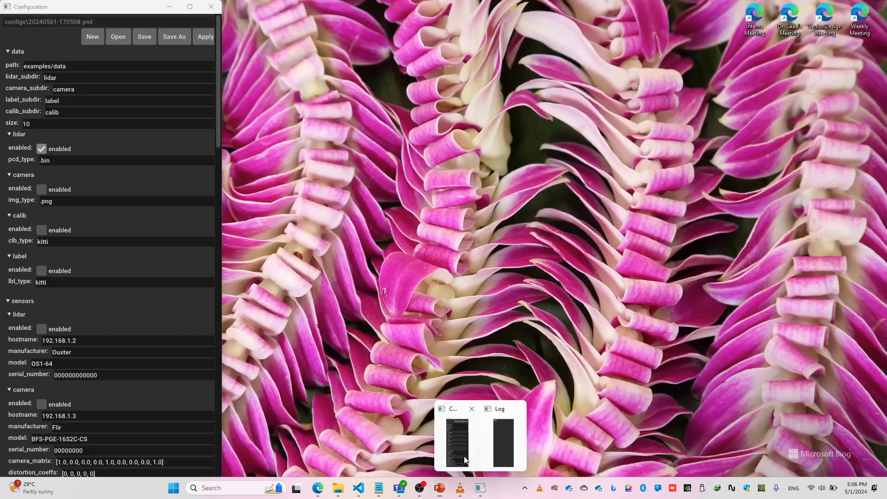
pyautogui.click(457, 442)
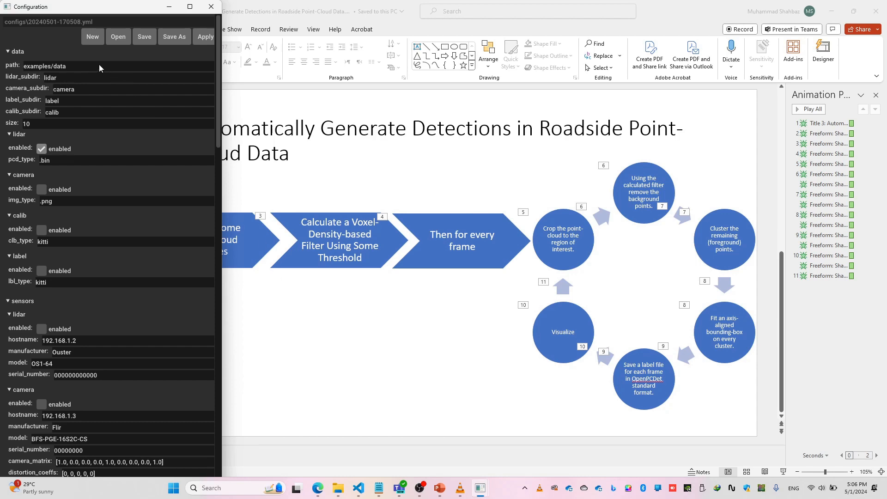
pyautogui.moveTo(338, 487)
pyautogui.click(439, 429)
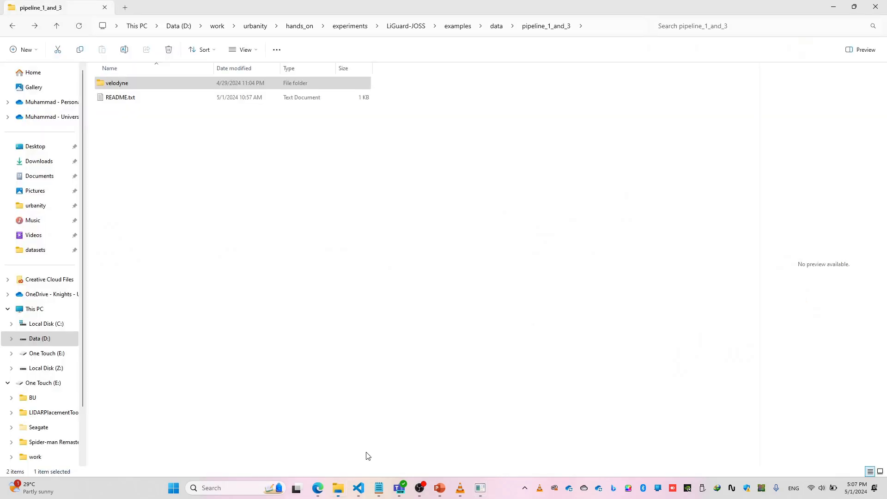
pyautogui.click(596, 29)
pyautogui.hotkey('ctrl', 'c')
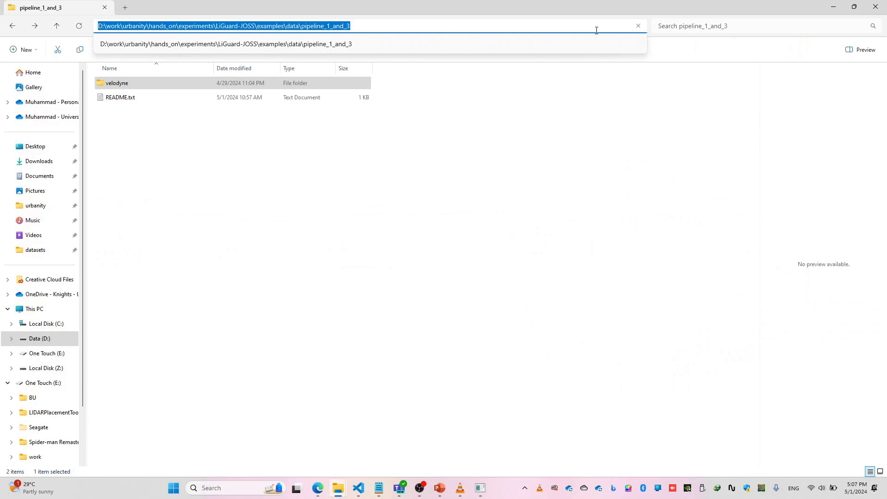
pyautogui.hotkey('alt', 'Tab')
pyautogui.doubleClick(71, 68)
pyautogui.hotkey('ctrl', 'v')
# - Set the configuration's lidar_subdir to velodyne
pyautogui.click(82, 79)
pyautogui.hotkey('ctrl', 'a')
pyautogui.write('vel')
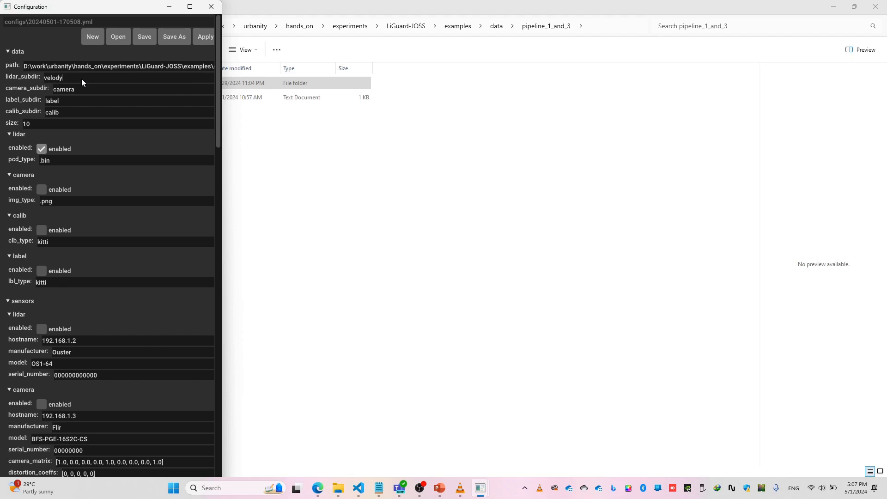
# - Check the point-cloud file format in the velodyne folder against the lidar pcd_type, and review the other data settings
pyautogui.click(304, 149)
pyautogui.click(122, 85)
pyautogui.hotkey('alt', 'Tab')
pyautogui.hotkey('ctrl', 'a')
pyautogui.click(85, 114)
pyautogui.click(306, 168)
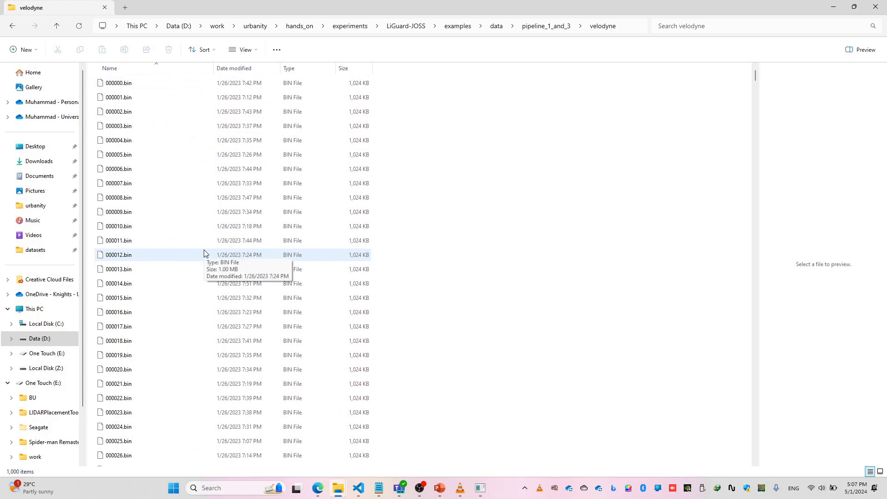
pyautogui.hotkey('alt', 'Tab')
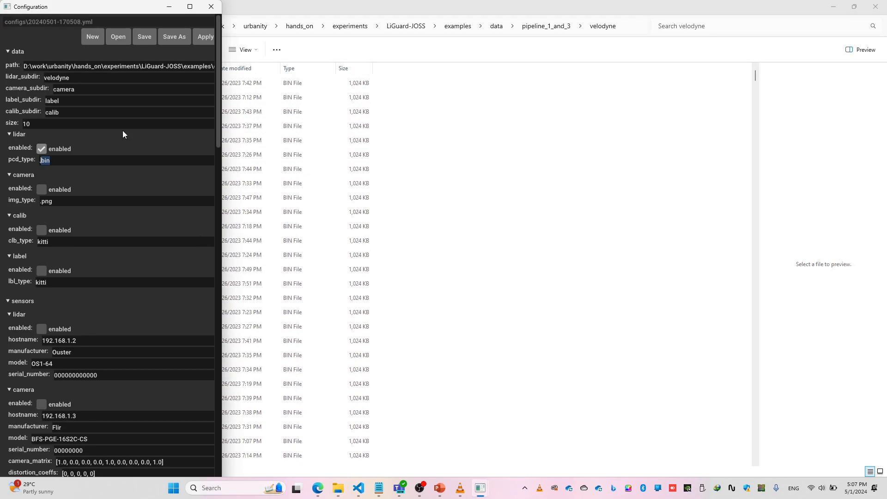
pyautogui.click(98, 160)
pyautogui.scroll(-1, 109, 177)
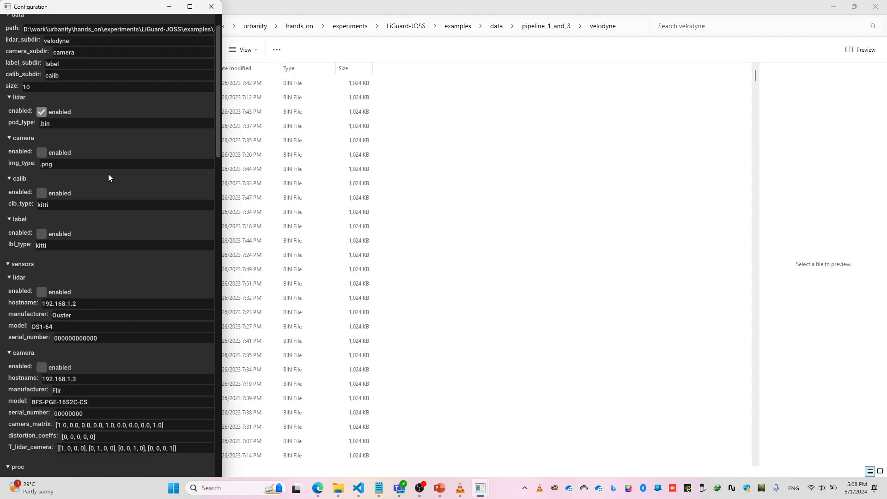
pyautogui.scroll(1, 105, 180)
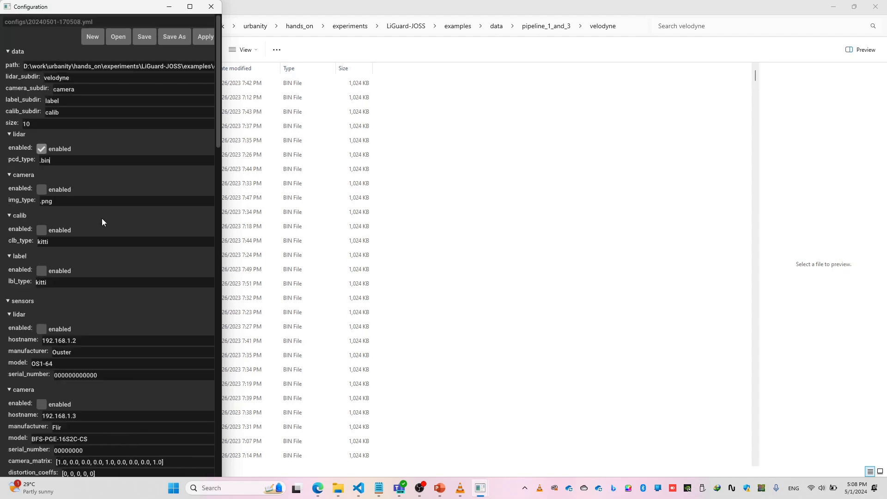
# - Apply the configuration and tilt the view of the loaded point cloud in the PointCloud Feed window
pyautogui.click(207, 39)
pyautogui.moveTo(424, 285); pyautogui.dragTo(422, 193)
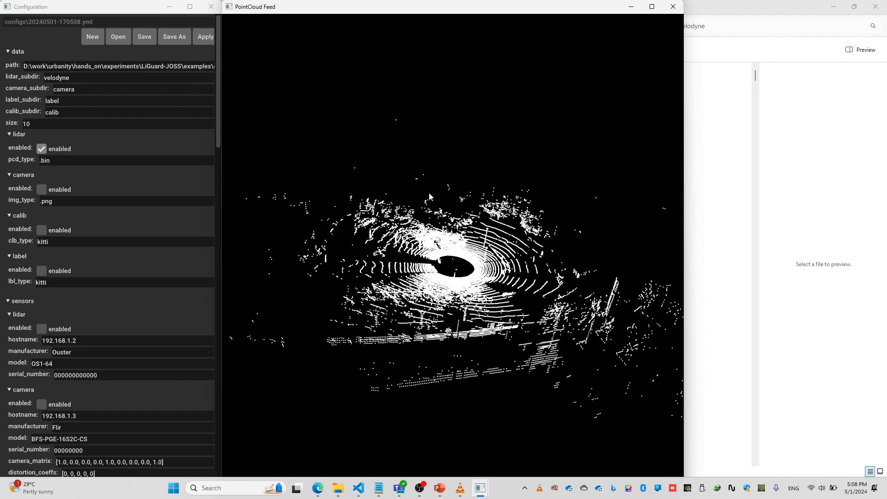
# - Set the data size to 1000 and switch to the pipeline slide in PowerPoint
pyautogui.click(46, 124)
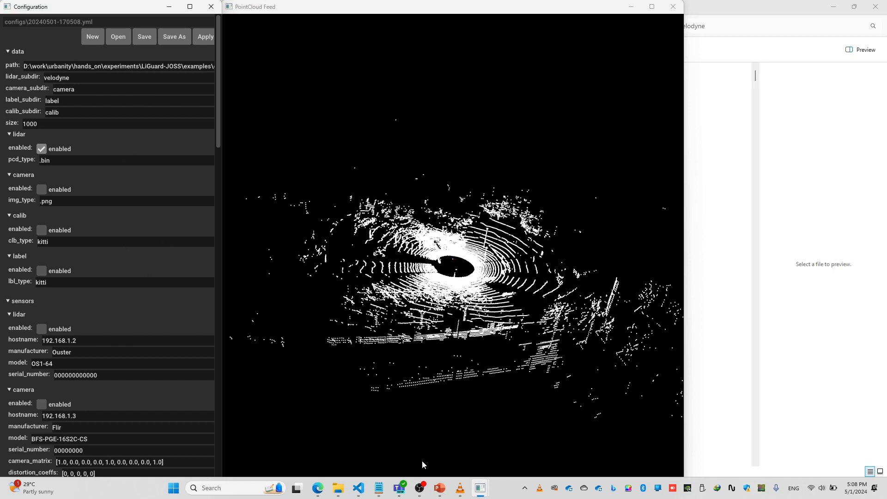
pyautogui.click(453, 407)
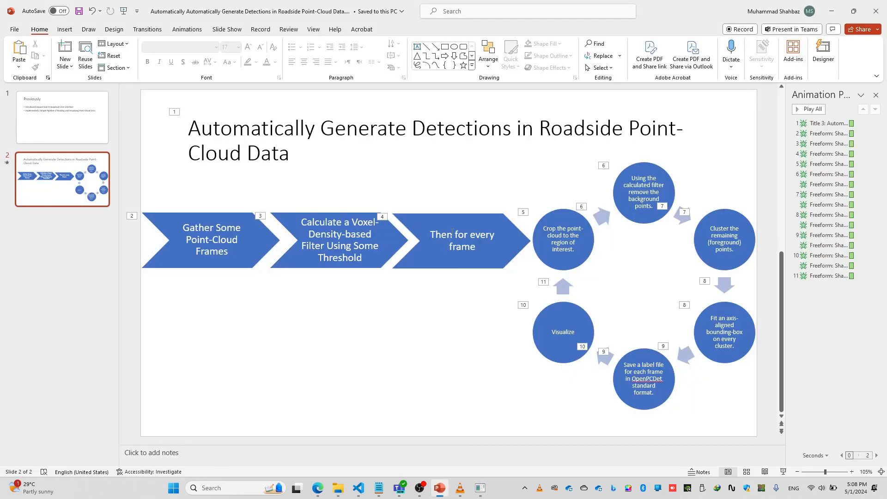
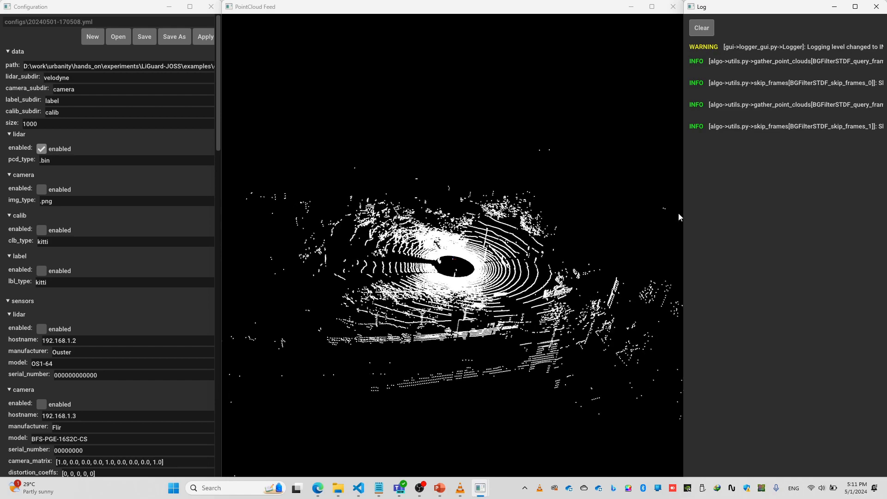
# - Widen the Log window and check the background filter generation messages against the filtered point cloud in the PointCloud Feed
pyautogui.moveTo(683, 214); pyautogui.dragTo(575, 212)
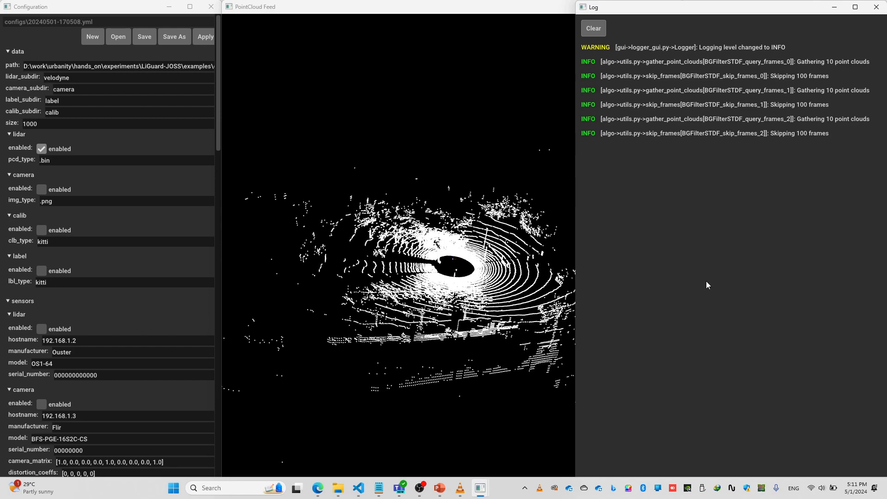
pyautogui.click(477, 305)
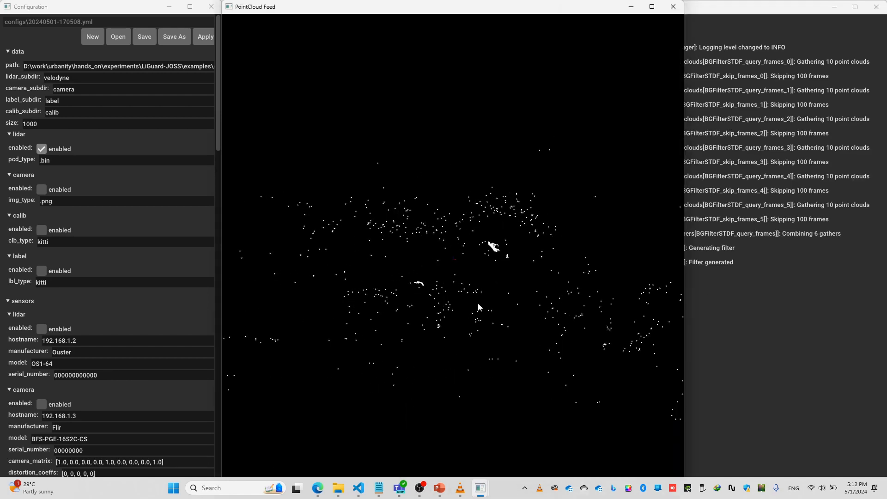
pyautogui.click(716, 299)
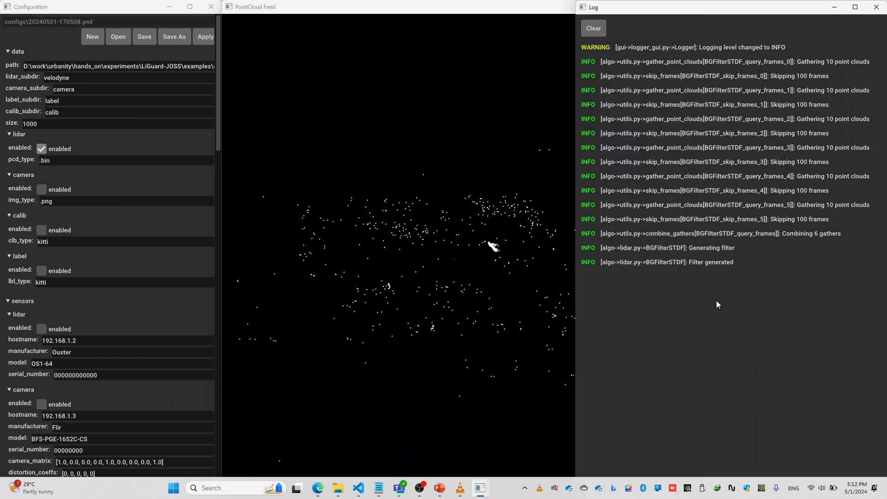
pyautogui.click(416, 300)
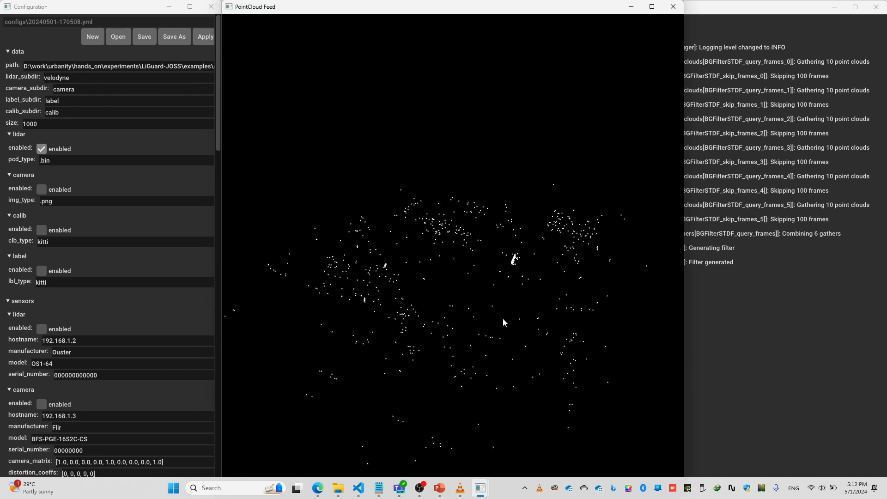
# - Set the BGFilterSTDF background_density_threshold to 0.2 and apply the configuration
pyautogui.click(93, 306)
pyautogui.scroll(-10, 94, 306)
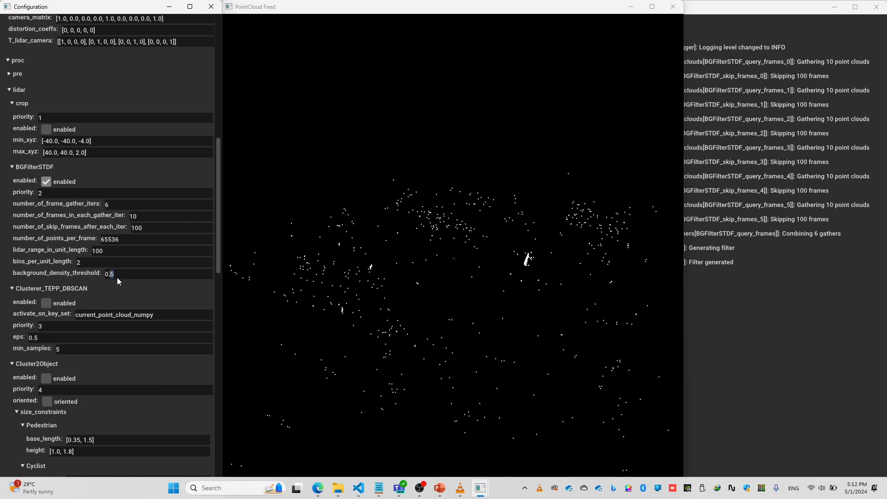
pyautogui.scroll(10, 154, 244)
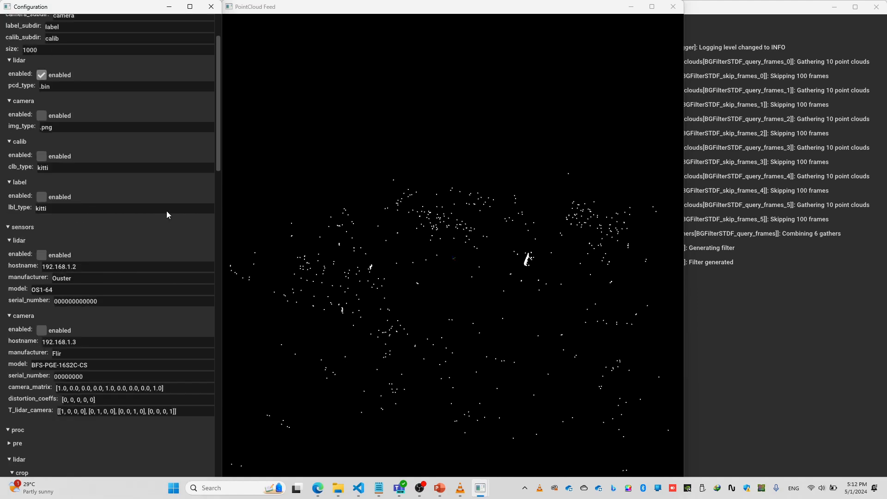
pyautogui.click(206, 38)
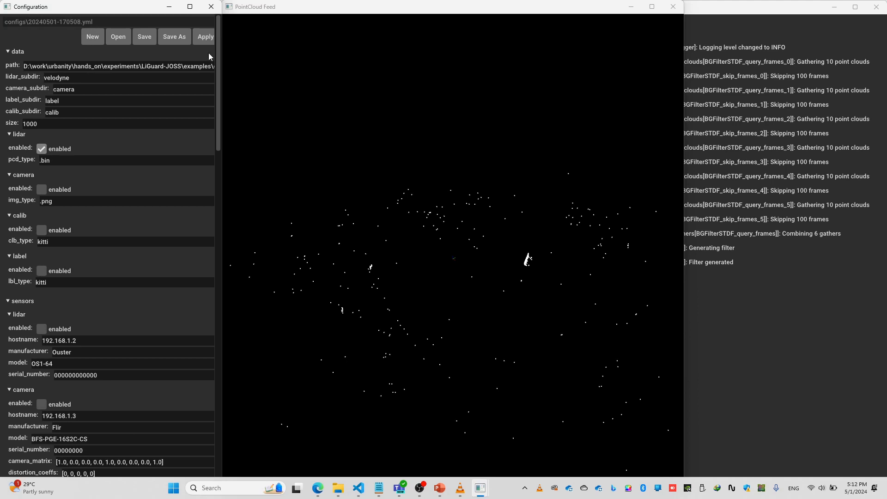
pyautogui.scroll(-3, 145, 242)
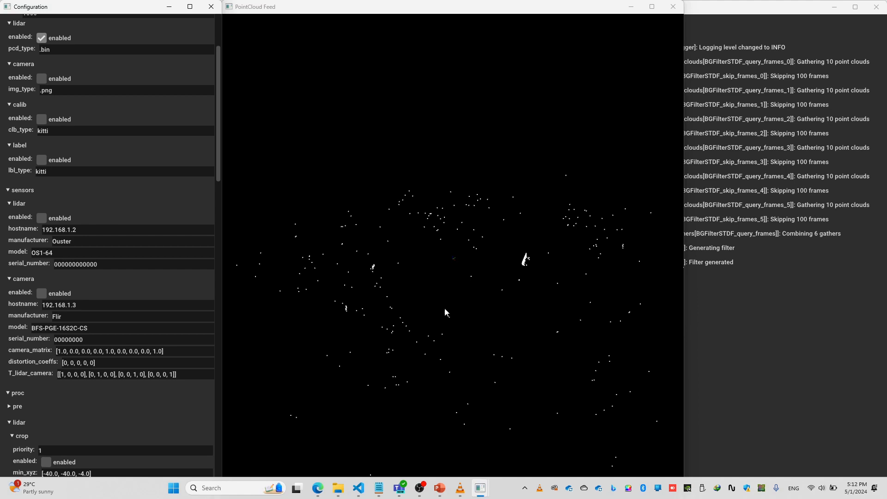
pyautogui.scroll(1, 383, 306)
pyautogui.scroll(-10, 127, 413)
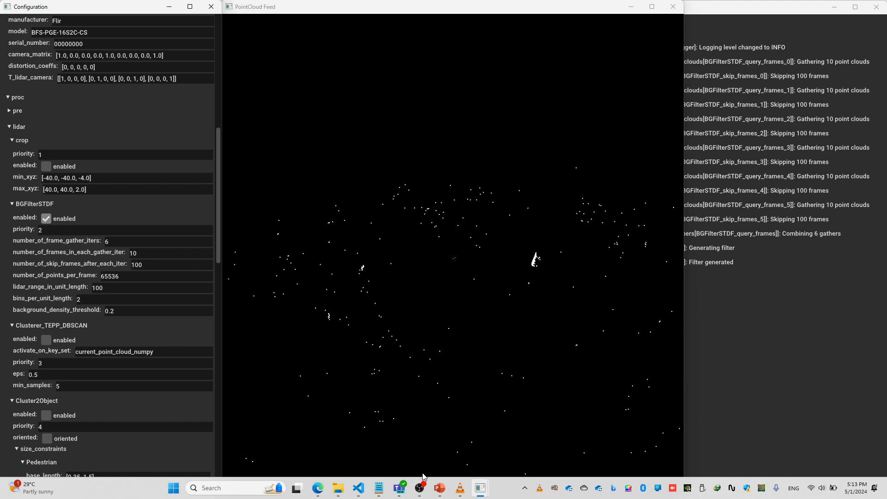
# - Switch to the PowerPoint pipeline slide and review the voxel-density filter and region-of-interest cropping stages
pyautogui.click(439, 487)
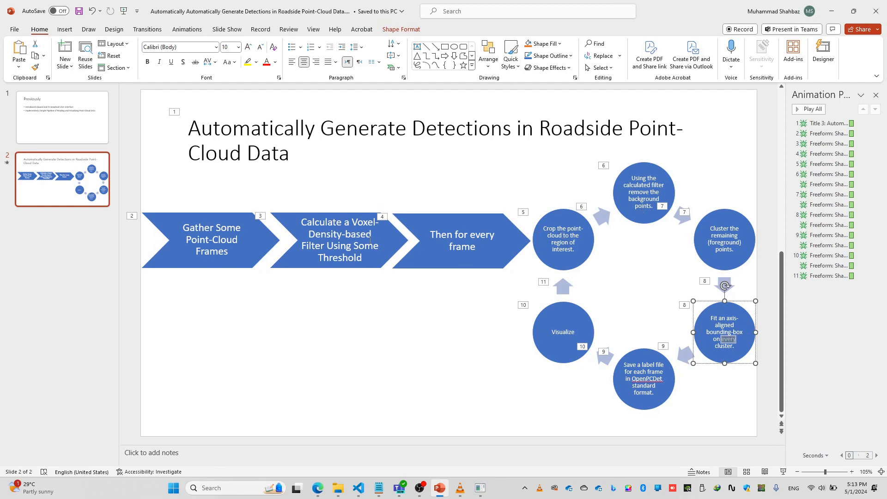
pyautogui.moveTo(305, 224); pyautogui.dragTo(367, 260)
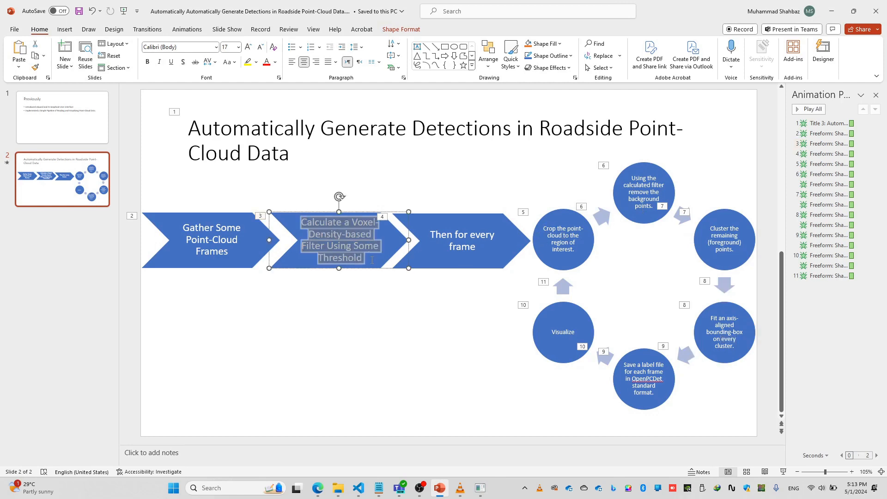
pyautogui.click(555, 272)
pyautogui.moveTo(541, 227); pyautogui.dragTo(581, 251)
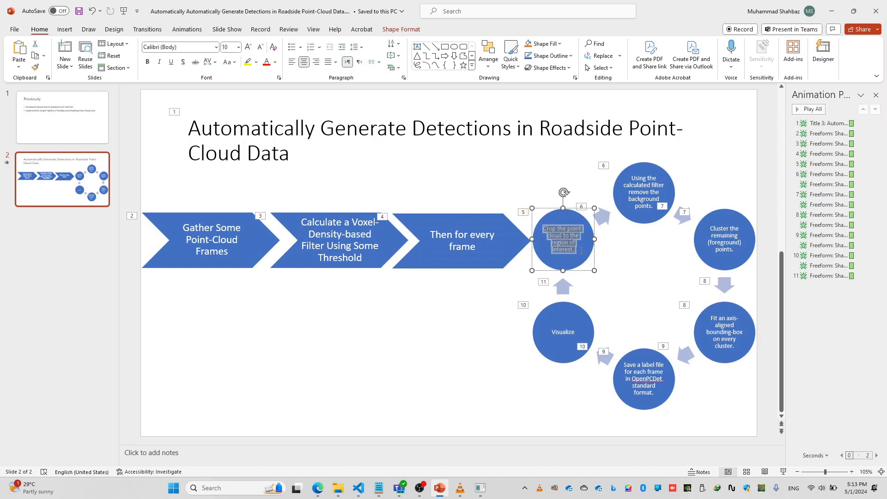
# - Return to the LiGuard configuration, enable the lidar crop process and apply the configuration
pyautogui.moveTo(483, 486)
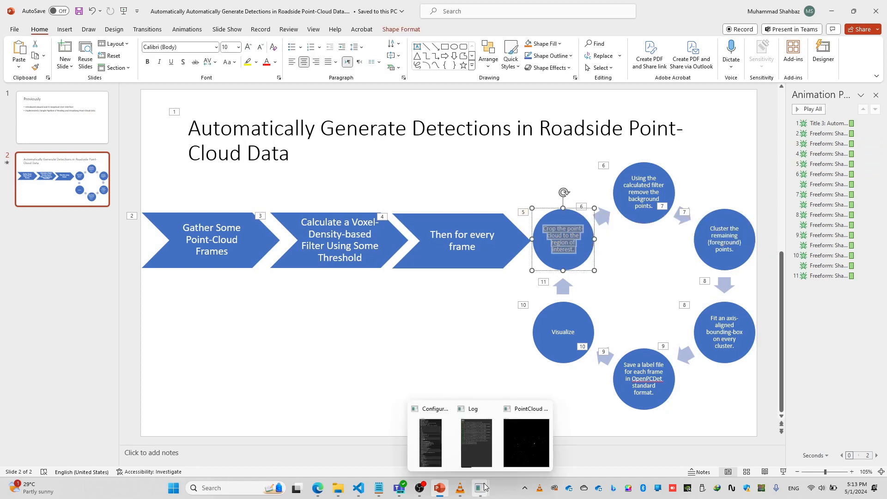
pyautogui.click(527, 455)
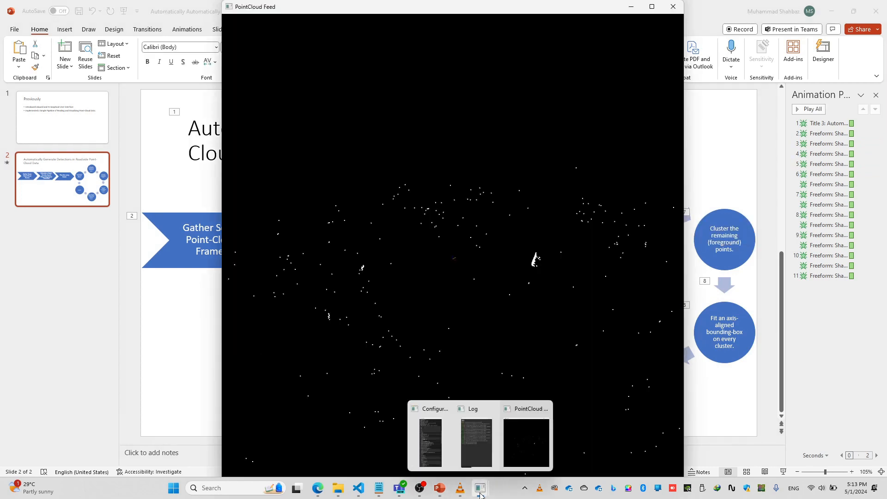
pyautogui.click(421, 440)
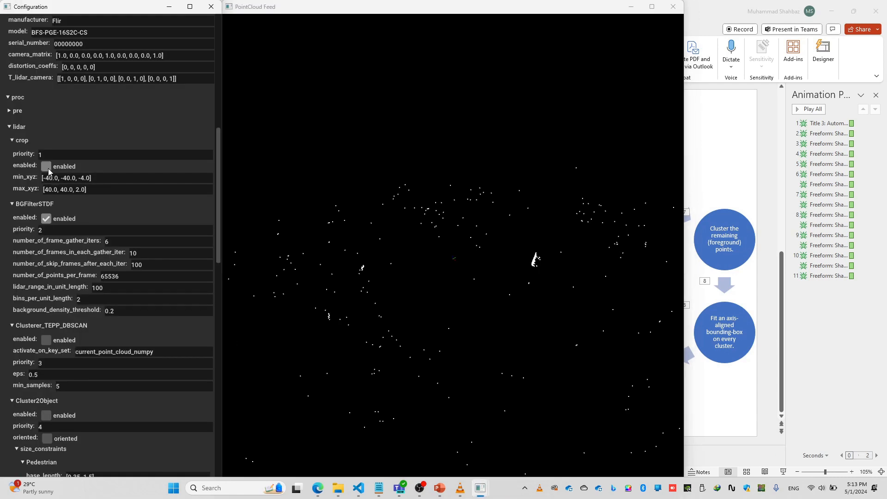
pyautogui.scroll(8, 132, 137)
pyautogui.scroll(1, 137, 140)
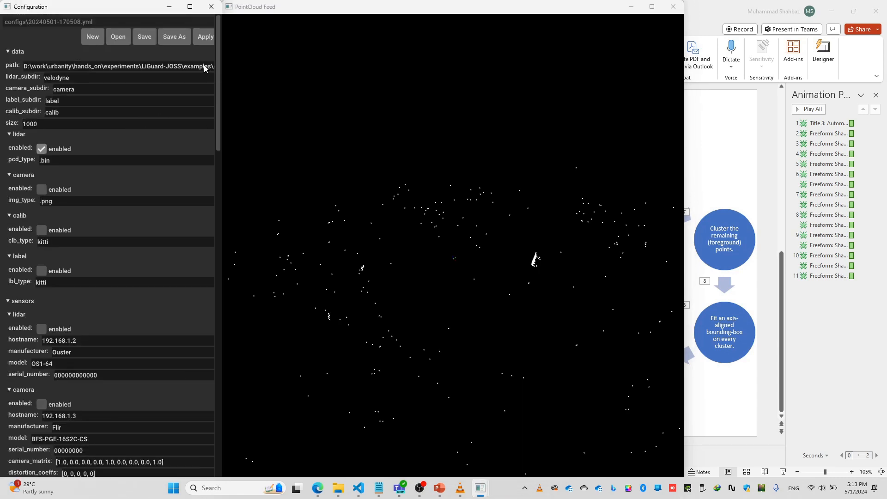
pyautogui.scroll(-7, 124, 259)
pyautogui.scroll(7, 158, 182)
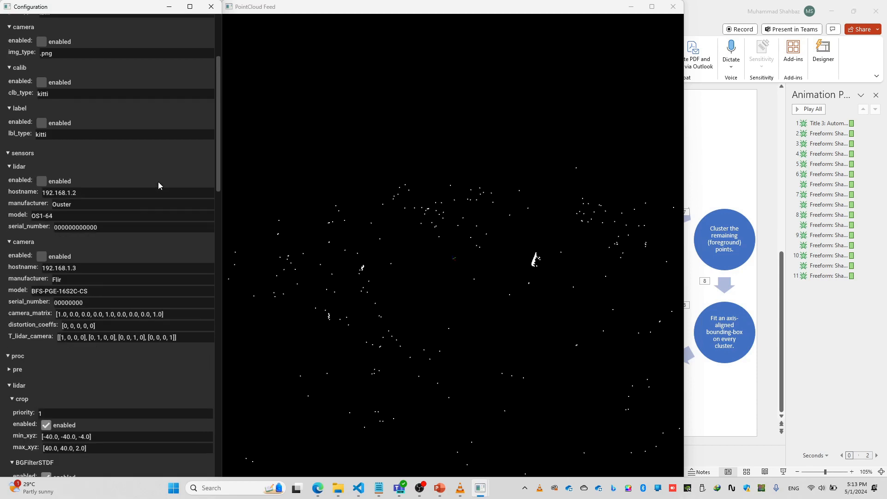
pyautogui.click(208, 39)
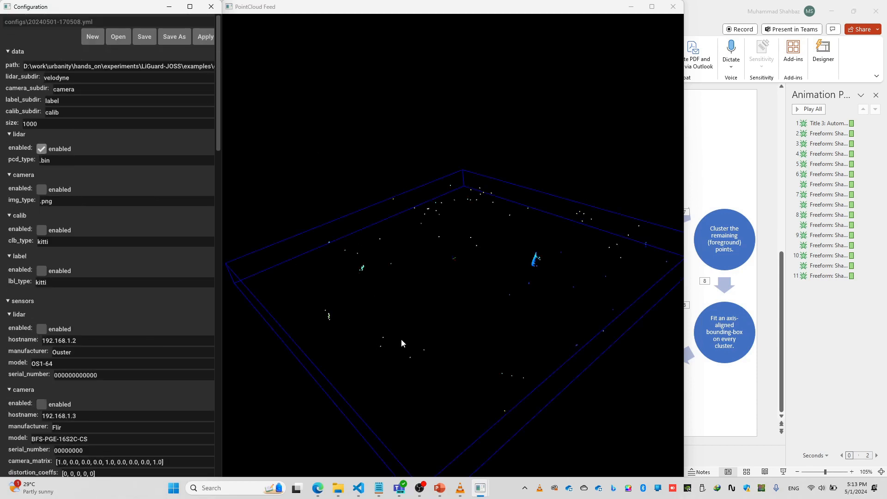
# - Rotate and zoom the PointCloud Feed to inspect the foreground points inside the crop boundary
pyautogui.scroll(-2, 490, 354)
pyautogui.moveTo(401, 340); pyautogui.dragTo(460, 320)
pyautogui.scroll(5, 466, 365)
pyautogui.scroll(-3, 464, 343)
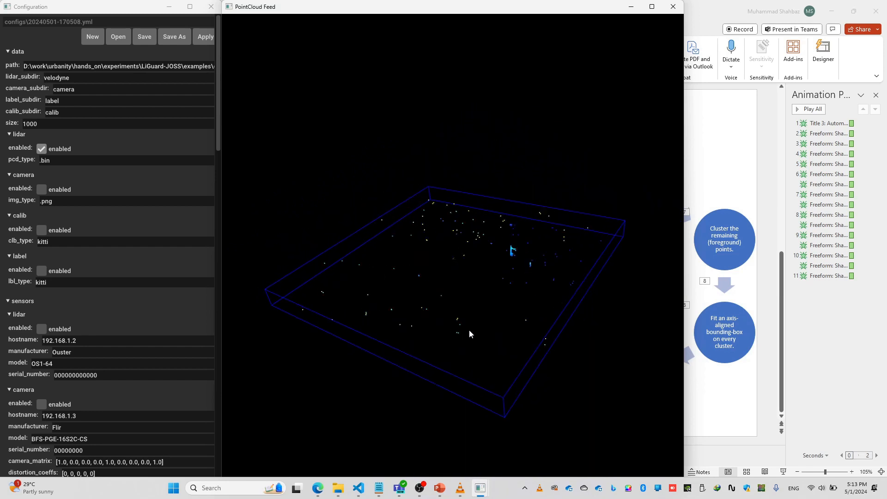
# - Switch to the PowerPoint pipeline slide and review the stages from filter calculation through cropping and background removal to clustering the foreground points
pyautogui.moveTo(480, 487)
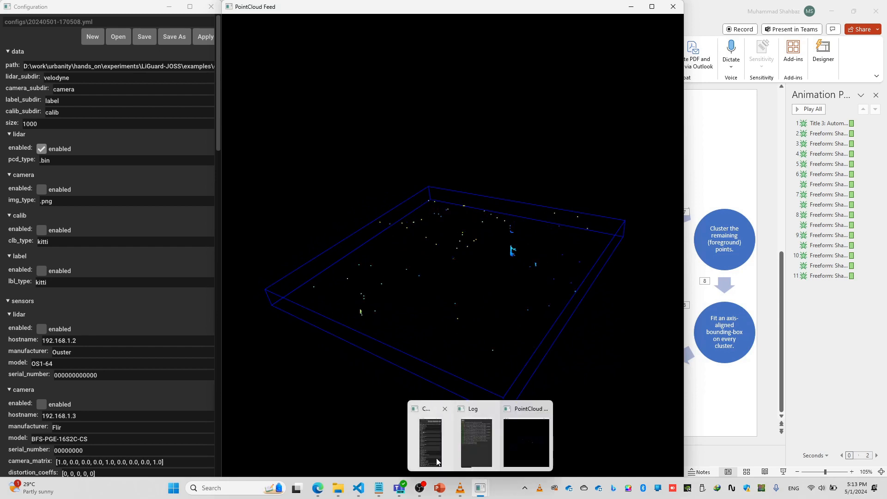
pyautogui.click(439, 489)
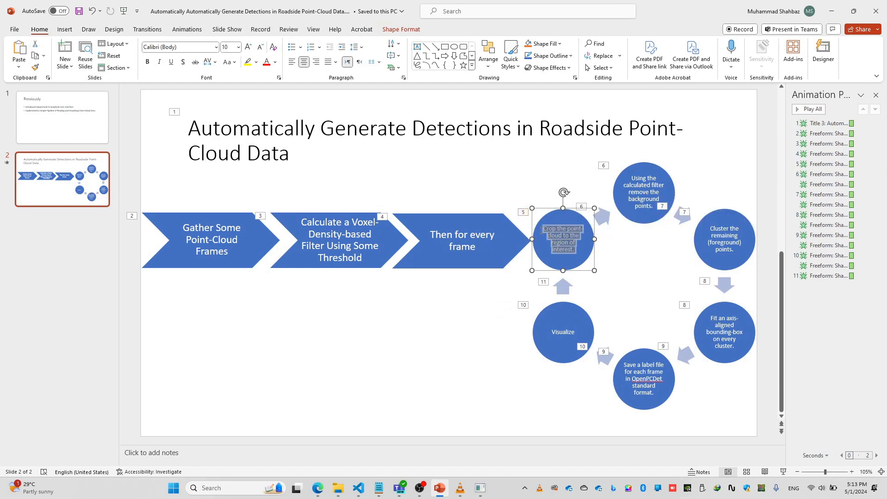
pyautogui.moveTo(303, 222); pyautogui.dragTo(362, 258)
pyautogui.click(565, 255)
pyautogui.moveTo(582, 253); pyautogui.dragTo(541, 231)
pyautogui.click(634, 179)
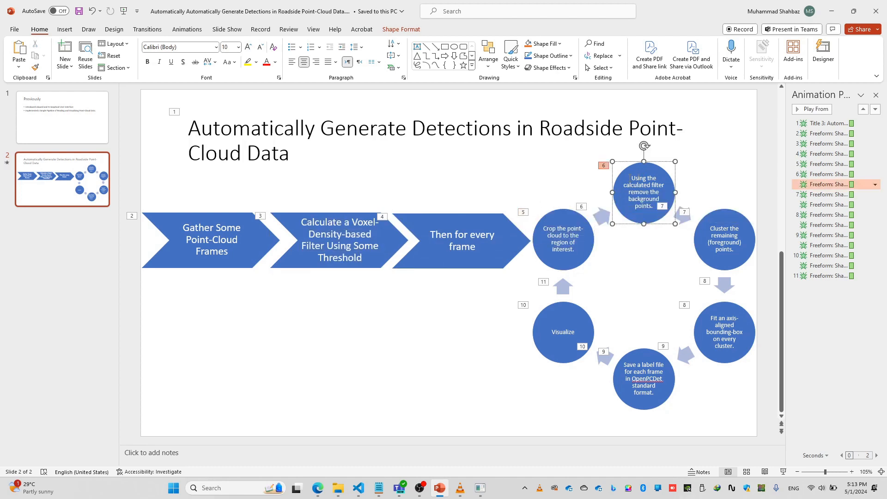
pyautogui.moveTo(633, 178); pyautogui.dragTo(658, 208)
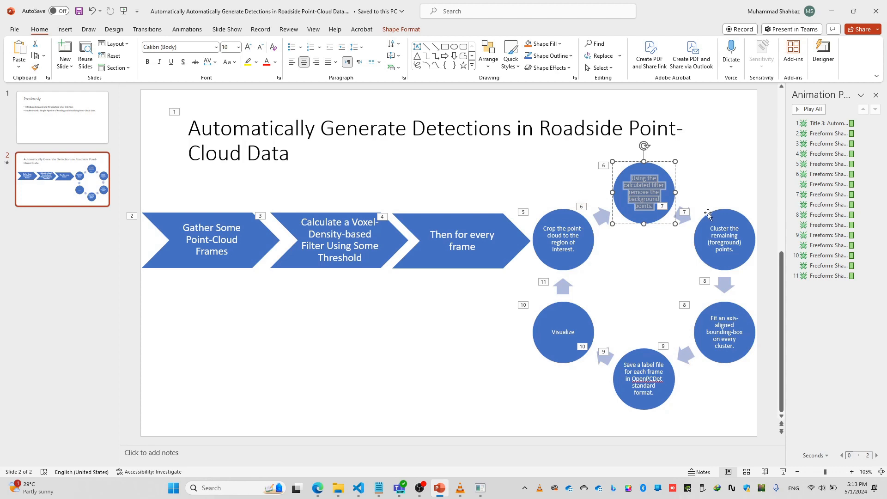
pyautogui.moveTo(707, 226); pyautogui.dragTo(732, 259)
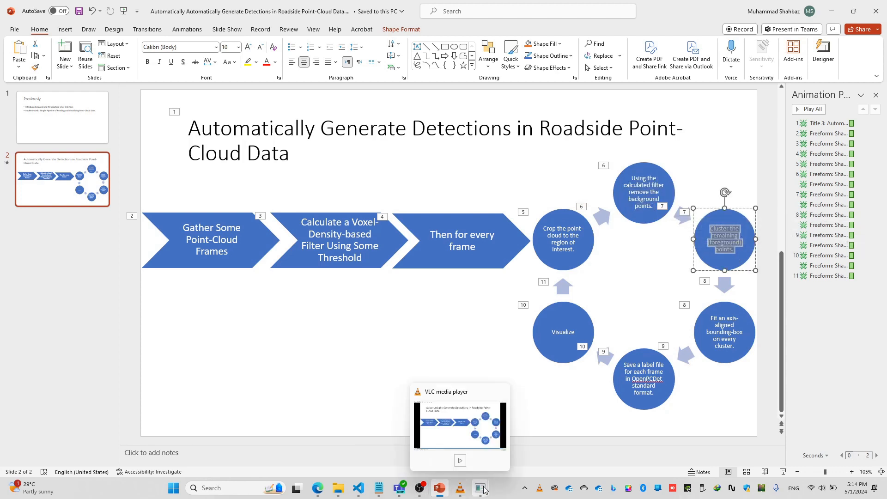
# - Return to the LiGuard configuration and enable the Clusterer_TEPP_DBSCAN process under lidar
pyautogui.moveTo(479, 489)
pyautogui.click(443, 455)
pyautogui.scroll(-2, 100, 272)
pyautogui.scroll(-8, 99, 270)
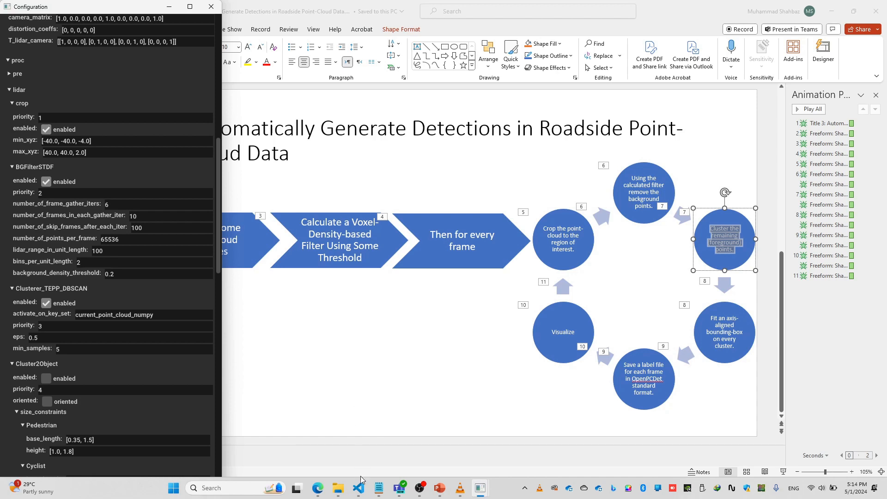
# - Switch to VS Code, open lidar.py from the algo folder and locate the Clusterer_TEPP_DBSCAN function
pyautogui.moveTo(362, 480)
pyautogui.click(408, 439)
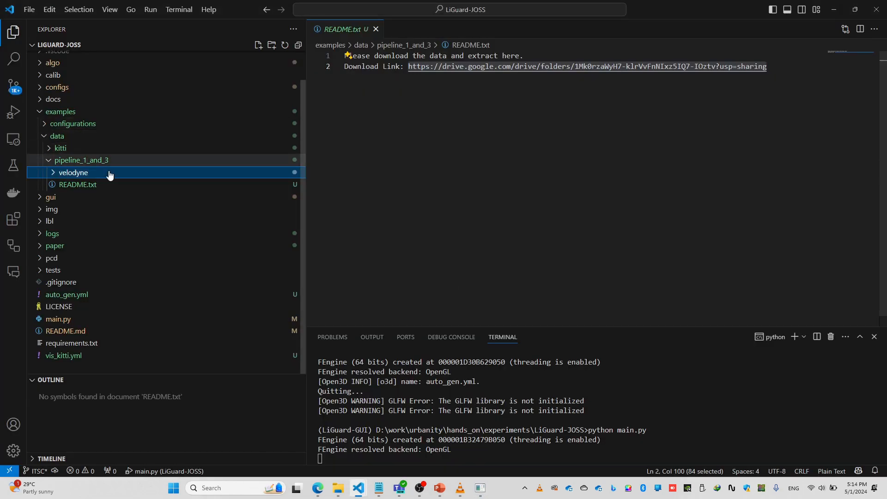
pyautogui.scroll(1, 83, 98)
pyautogui.click(83, 93)
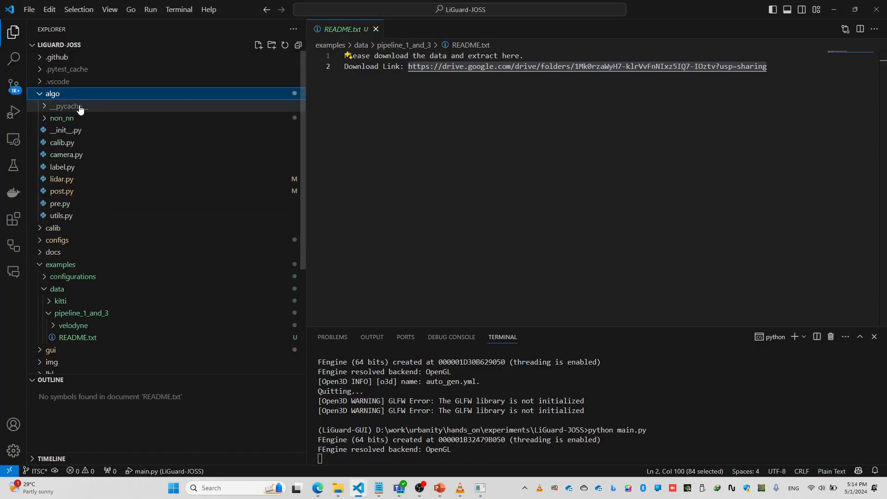
pyautogui.click(91, 181)
pyautogui.scroll(-10, 478, 175)
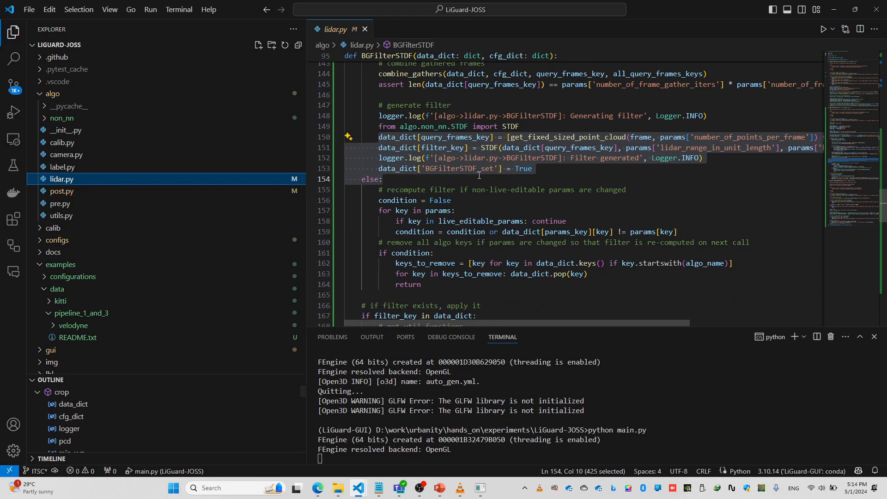
pyautogui.scroll(-3, 478, 175)
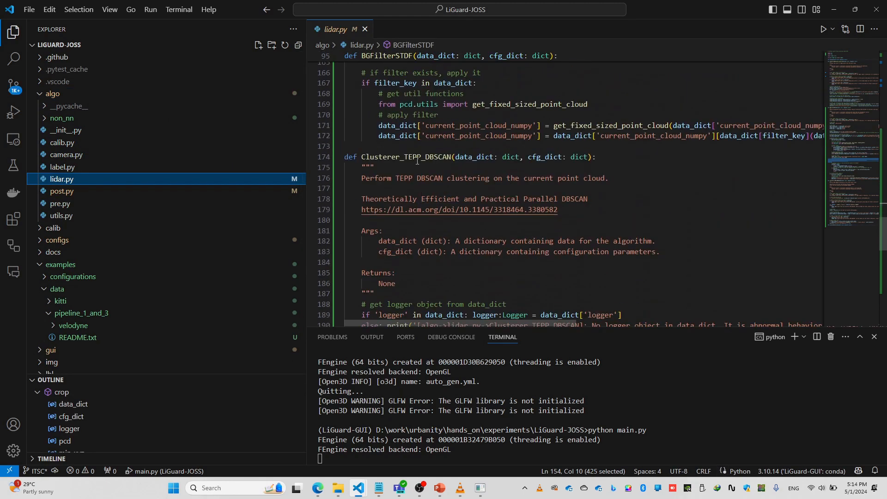
# - Examine the Clusterer_TEPP_DBSCAN function's paper reference, its dbscan import and the code that performs the clustering
pyautogui.doubleClick(418, 158)
pyautogui.moveTo(361, 210); pyautogui.dragTo(559, 210)
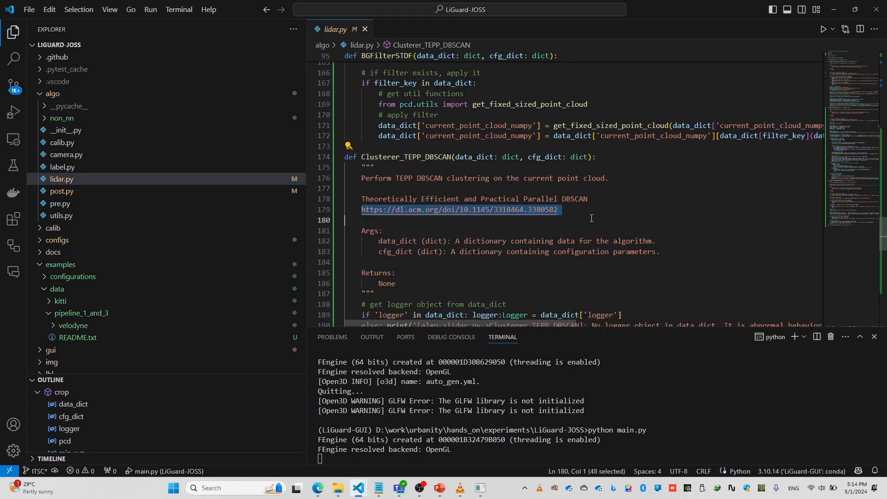
pyautogui.click(576, 219)
pyautogui.scroll(-1, 577, 221)
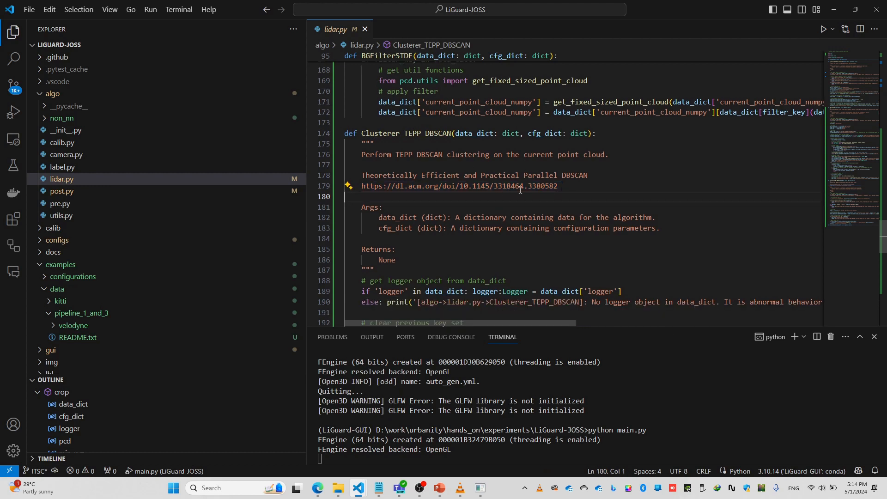
pyautogui.moveTo(557, 186); pyautogui.dragTo(365, 185)
pyautogui.scroll(-4, 540, 205)
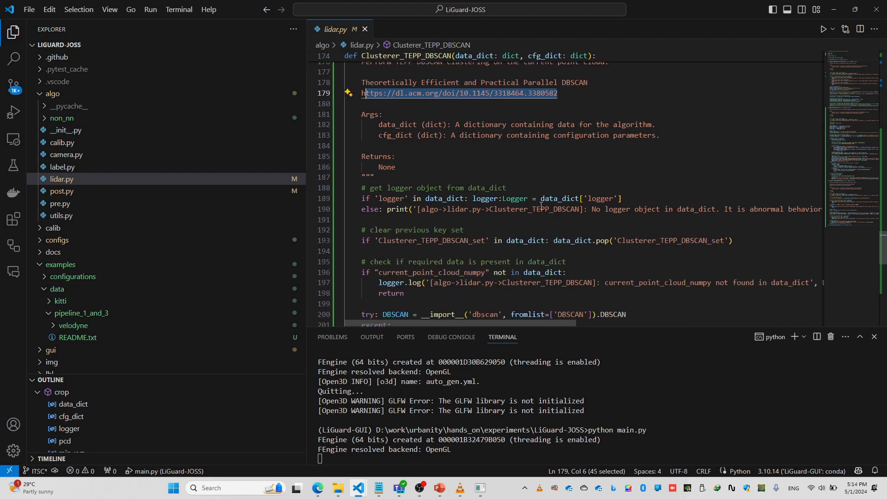
pyautogui.scroll(2, 541, 206)
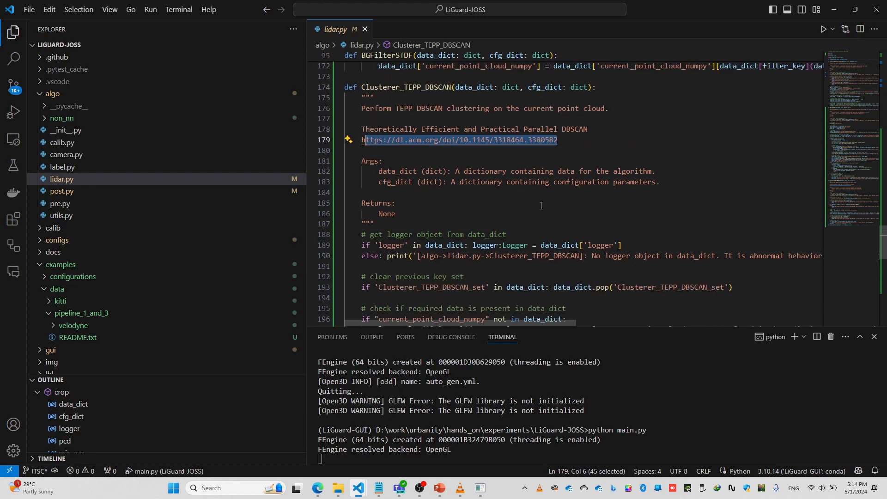
pyautogui.scroll(-8, 541, 206)
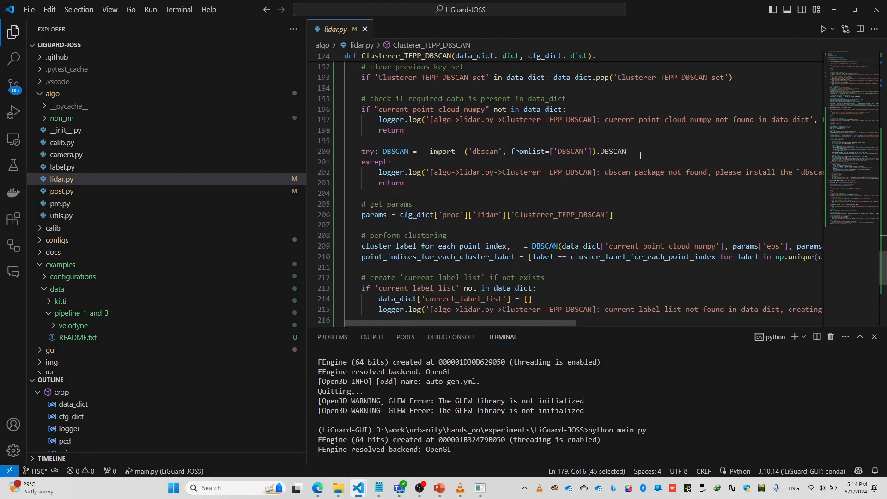
pyautogui.moveTo(638, 144); pyautogui.dragTo(433, 153)
pyautogui.click(484, 204)
pyautogui.scroll(-1, 487, 205)
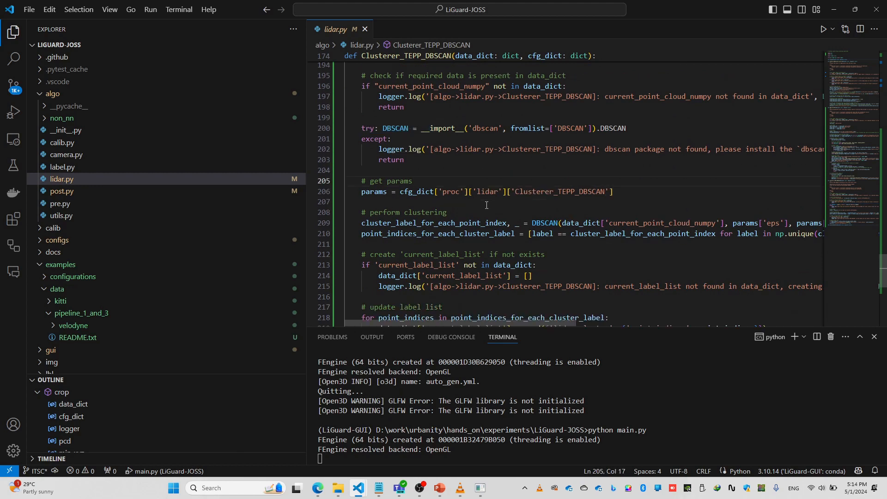
# - Return to the LiGuard configuration, apply the settings with the DBSCAN clusterer enabled, and inspect the clustered points in the point cloud feed
pyautogui.moveTo(480, 488)
pyautogui.click(514, 452)
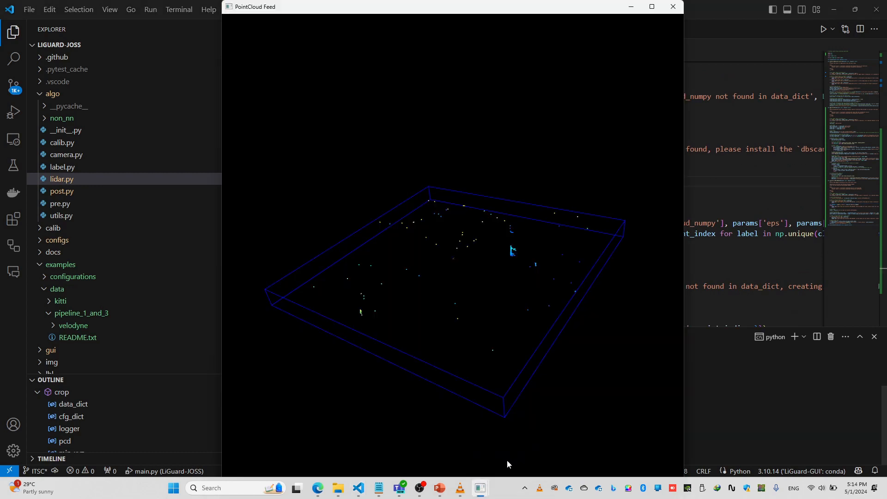
pyautogui.click(434, 446)
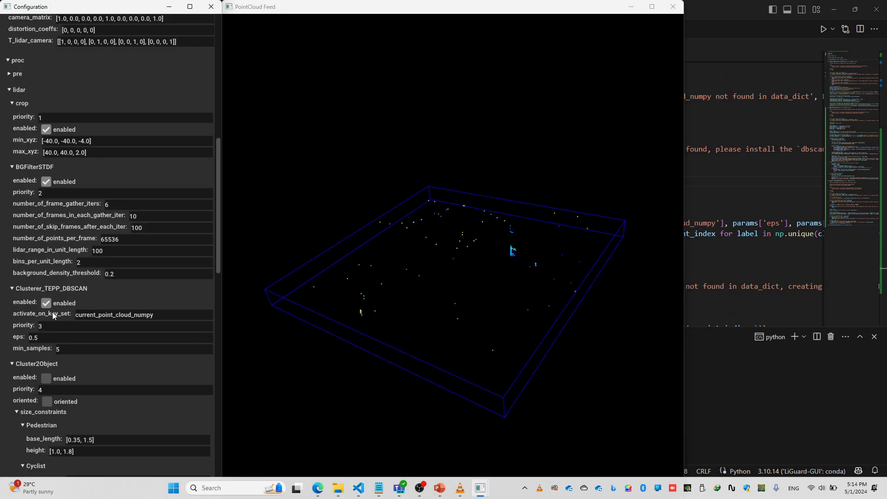
pyautogui.scroll(10, 192, 79)
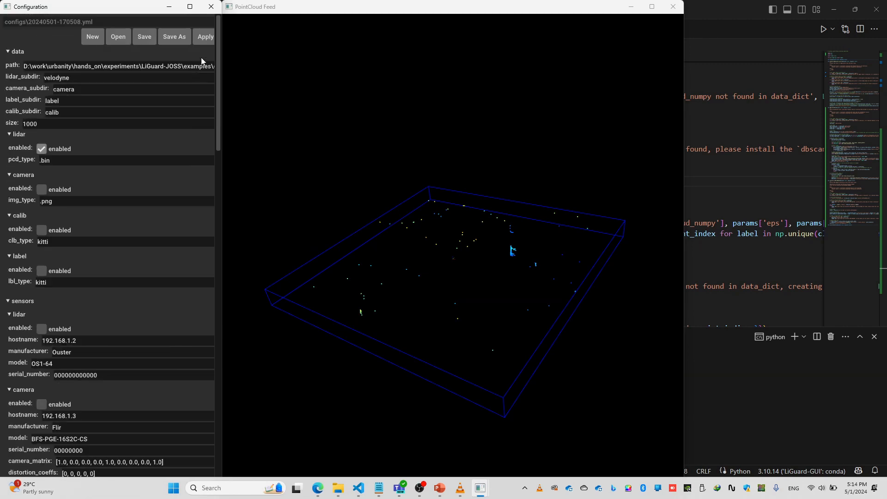
pyautogui.click(206, 39)
pyautogui.moveTo(441, 306); pyautogui.dragTo(456, 293)
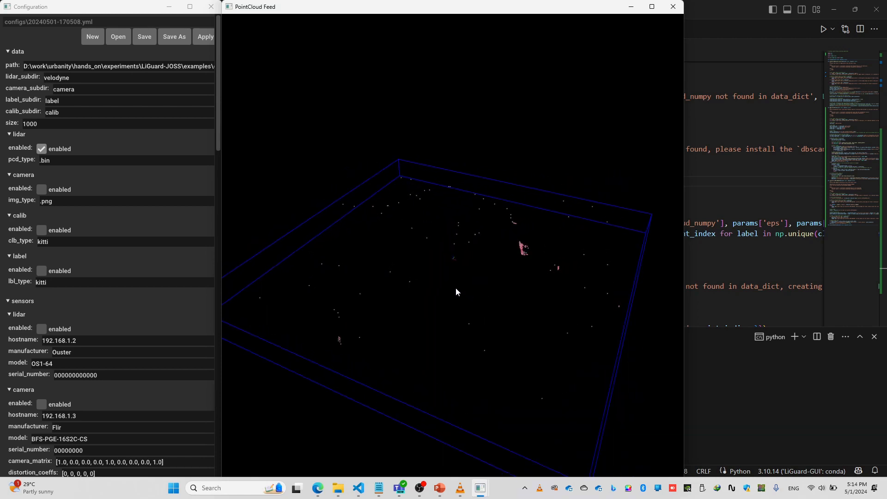
# - Set the Clusterer_TEPP_DBSCAN eps to 1.0 and min_samples to 4, apply the configuration, and inspect the resulting clusters
pyautogui.click(165, 306)
pyautogui.scroll(-10, 165, 300)
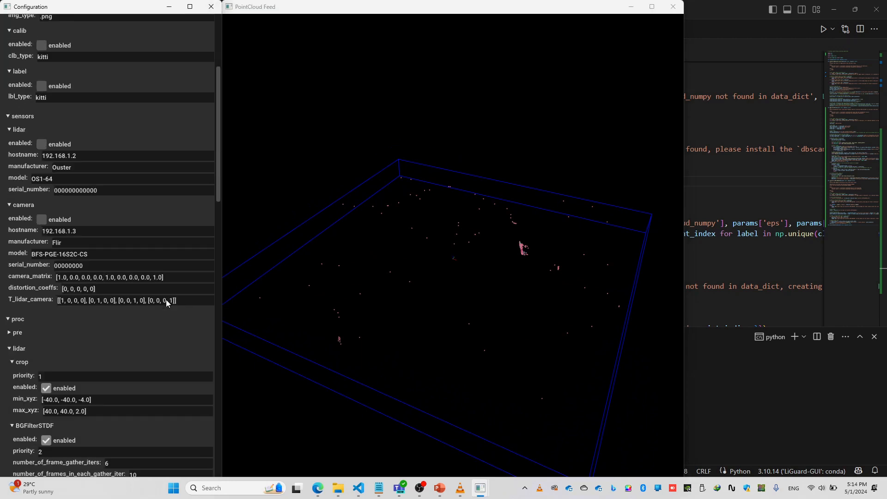
pyautogui.scroll(-2, 165, 298)
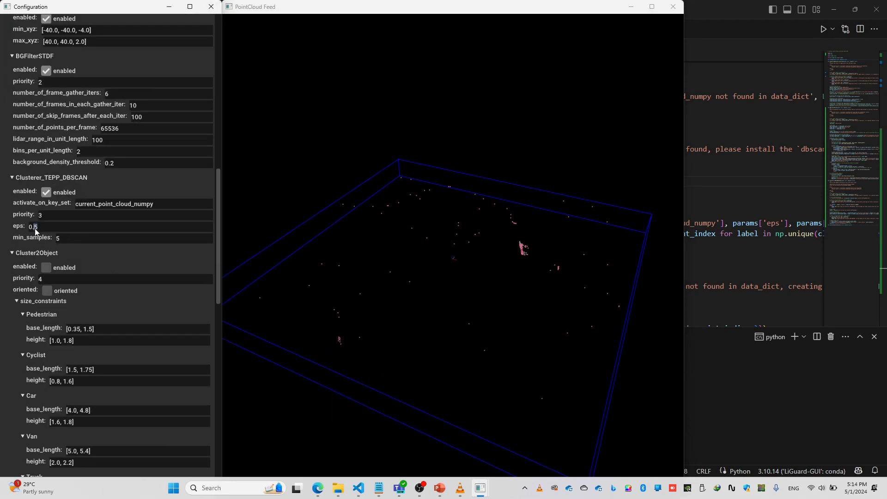
pyautogui.moveTo(35, 229); pyautogui.dragTo(28, 230)
pyautogui.write('1.0')
pyautogui.scroll(10, 140, 199)
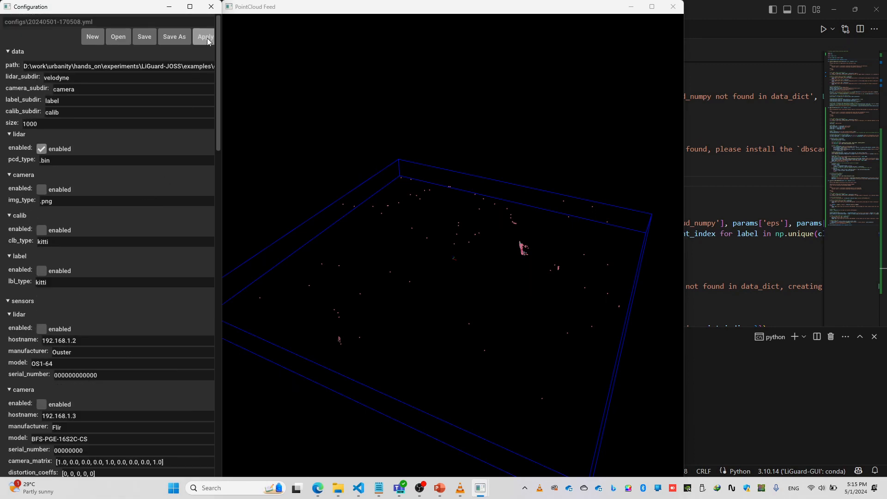
pyautogui.click(207, 38)
pyautogui.moveTo(602, 276); pyautogui.dragTo(562, 291)
pyautogui.moveTo(461, 308); pyautogui.dragTo(247, 280)
# - Set the Clusterer_TEPP_DBSCAN eps to 1.4 and apply the configuration
pyautogui.click(140, 306)
pyautogui.scroll(-20, 139, 306)
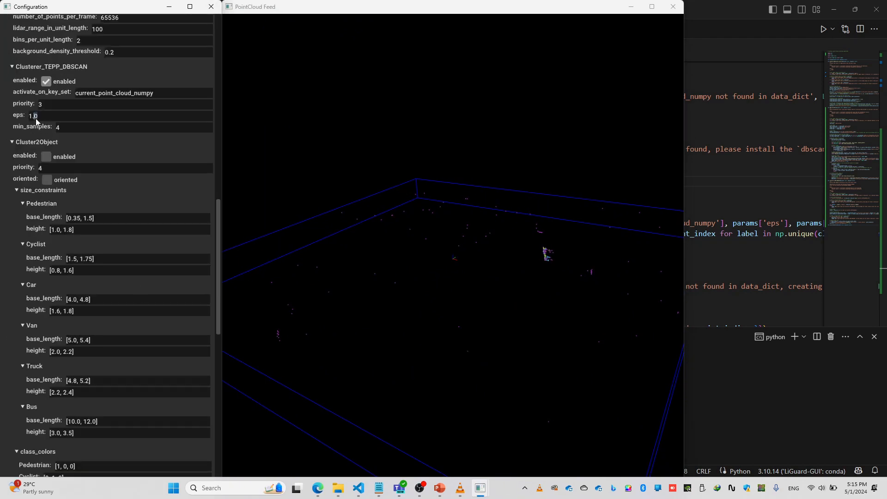
pyautogui.scroll(20, 117, 164)
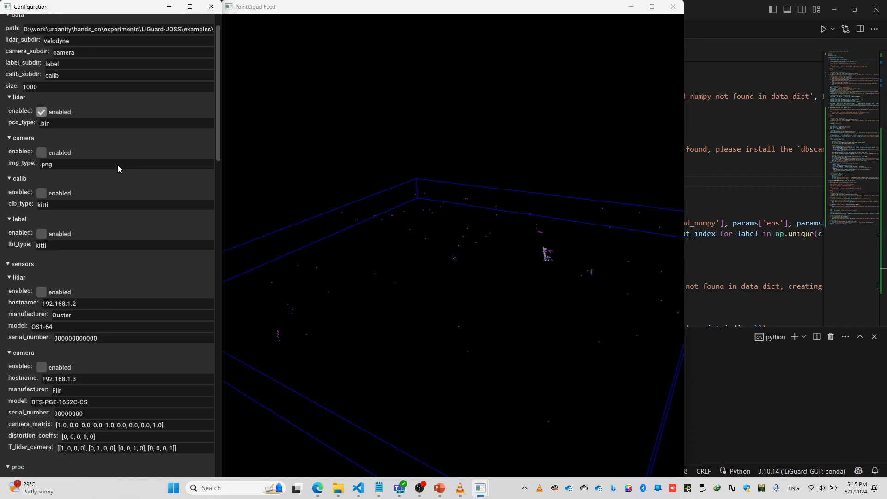
pyautogui.scroll(2, 118, 165)
pyautogui.click(207, 37)
# - Set the Clusterer_TEPP_DBSCAN eps to 1.8, apply the configuration, and check the clusters in the point cloud feed
pyautogui.scroll(-20, 56, 207)
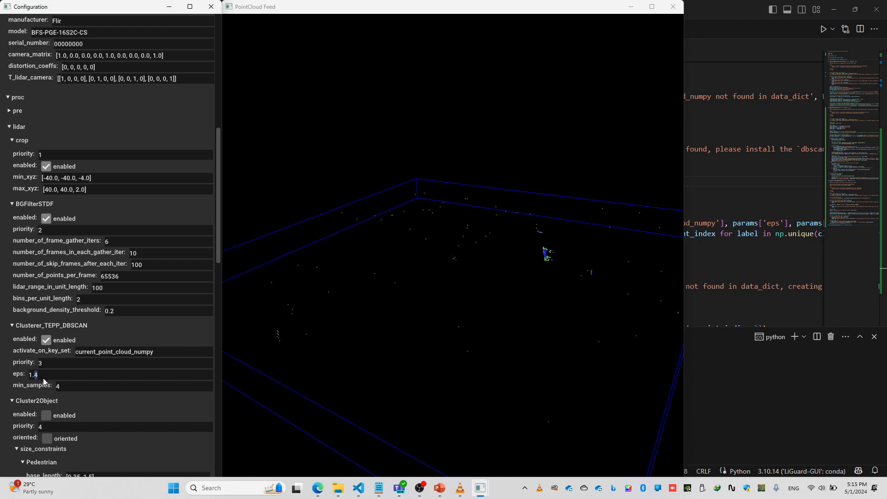
pyautogui.scroll(14, 94, 324)
pyautogui.click(212, 42)
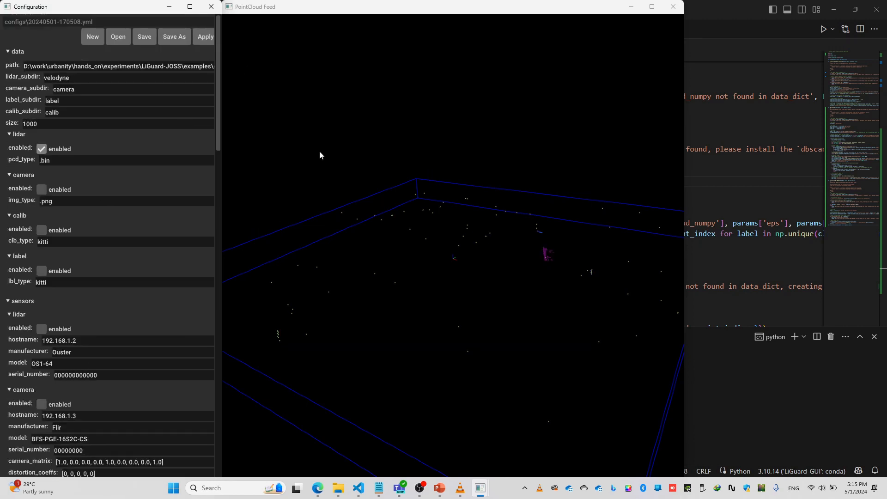
pyautogui.moveTo(385, 319); pyautogui.dragTo(476, 325)
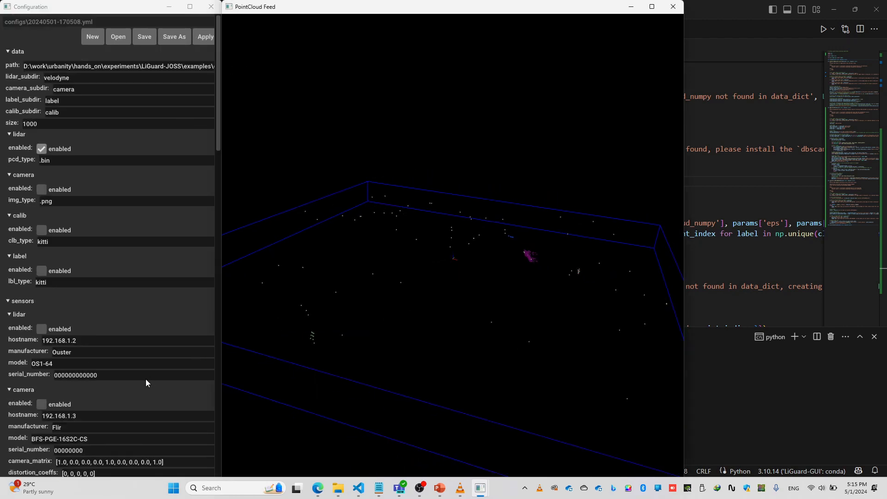
# - Examine the clustered foreground points from several angles against the DBSCAN clusterer's eps and min_samples settings
pyautogui.click(134, 295)
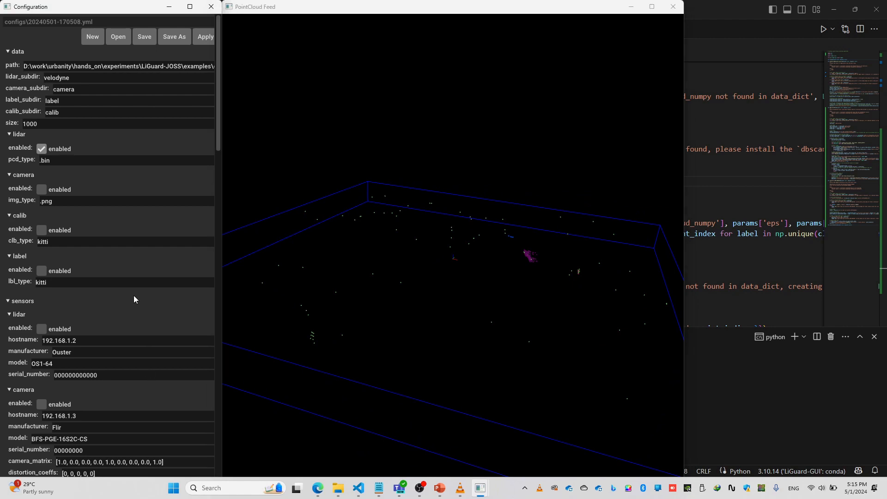
pyautogui.scroll(-10, 134, 295)
pyautogui.scroll(-6, 134, 295)
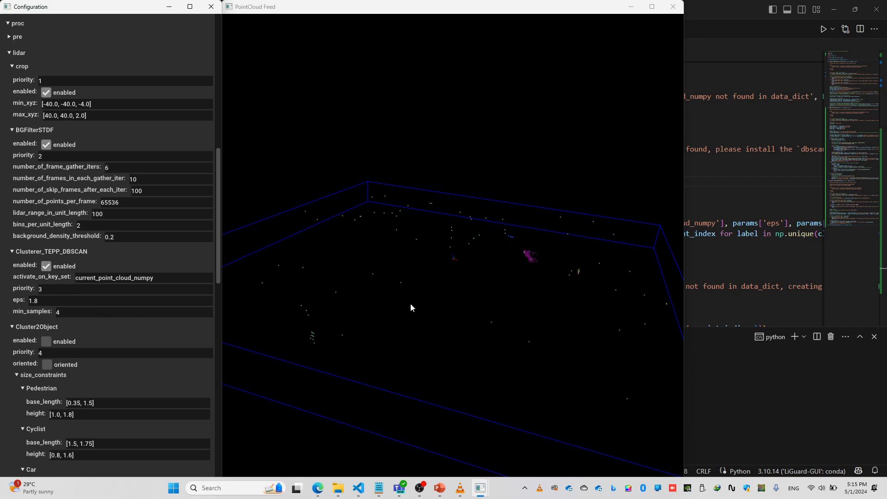
pyautogui.scroll(1, 453, 303)
pyautogui.moveTo(452, 309); pyautogui.dragTo(353, 372)
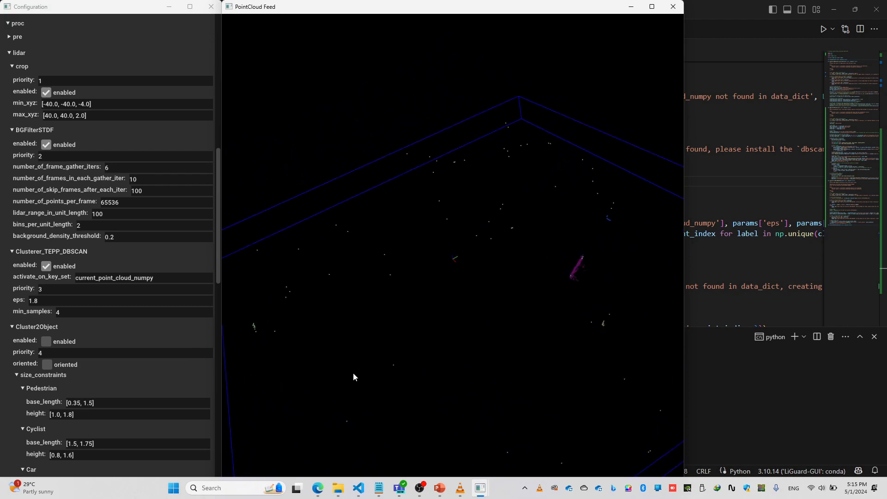
pyautogui.click(73, 311)
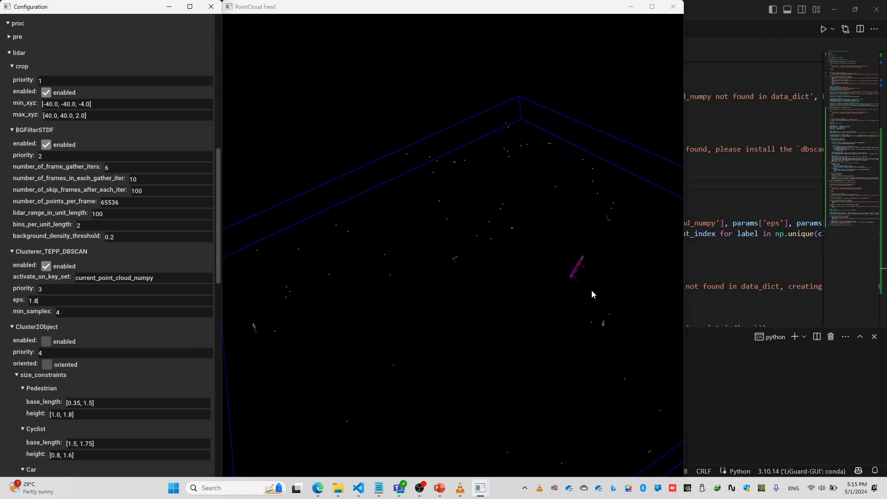
pyautogui.moveTo(591, 290); pyautogui.dragTo(471, 298)
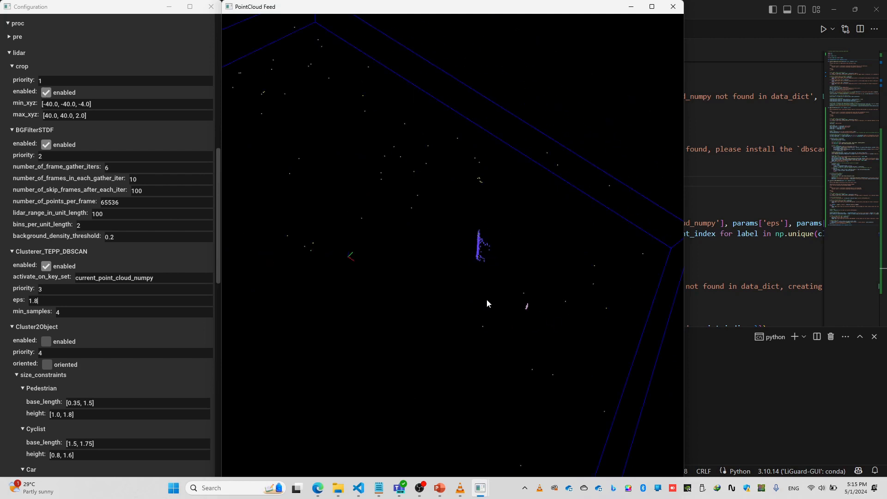
pyautogui.scroll(-5, 488, 299)
pyautogui.moveTo(460, 264); pyautogui.dragTo(405, 269)
pyautogui.moveTo(434, 341); pyautogui.dragTo(476, 308)
# - Switch to the PowerPoint slide, highlight the bounding-box fitting stage, and return to the LiGuard configuration to review the Cluster2Object settings
pyautogui.click(439, 488)
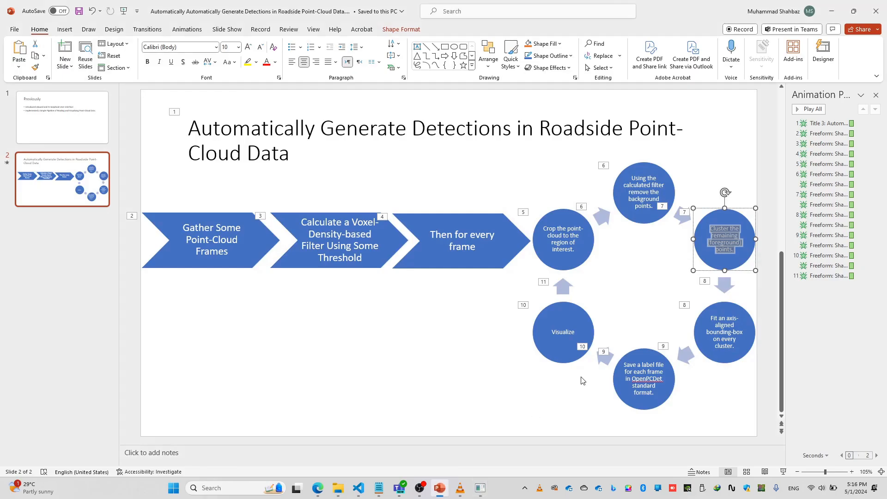
pyautogui.moveTo(713, 321); pyautogui.dragTo(738, 347)
pyautogui.moveTo(480, 488)
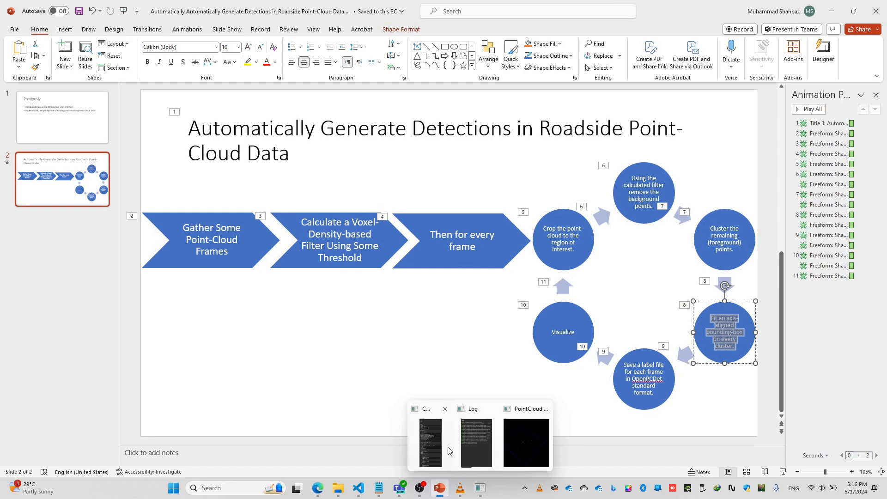
pyautogui.click(437, 445)
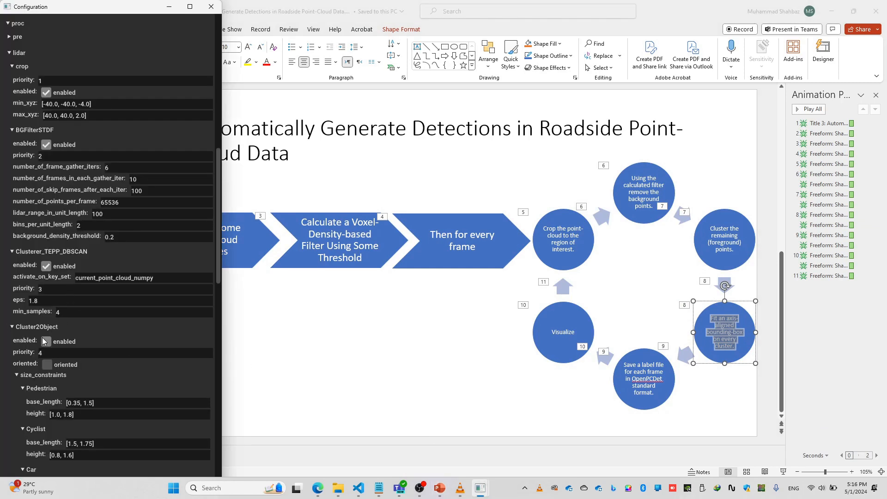
pyautogui.scroll(-3, 43, 327)
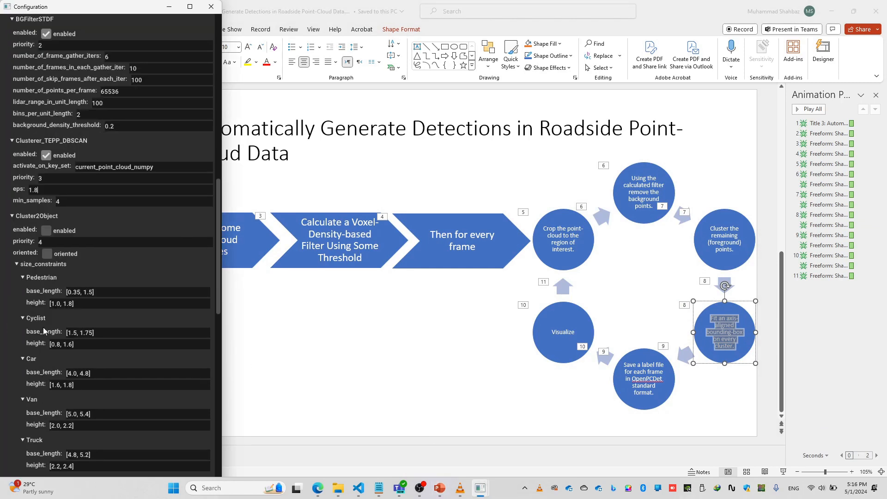